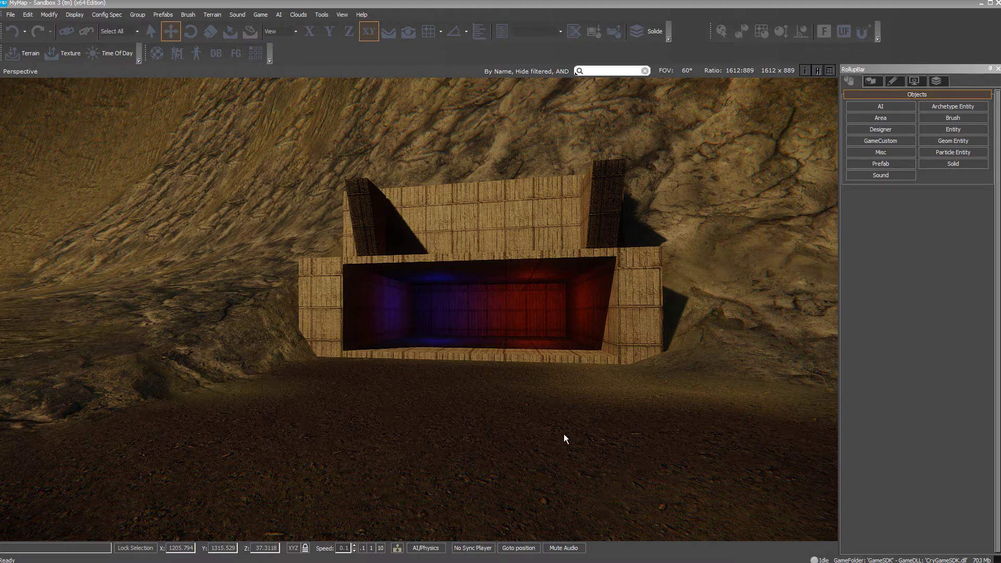
Enter game mode and walk into the wooden bunker to inspect its interior lighting
key("ctrl+g")
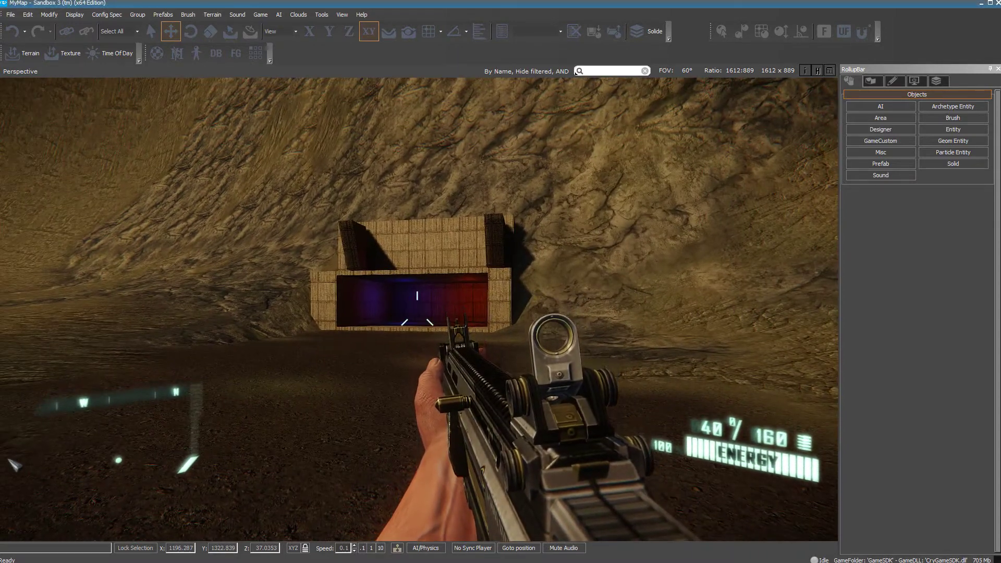
key("w")
key("w")
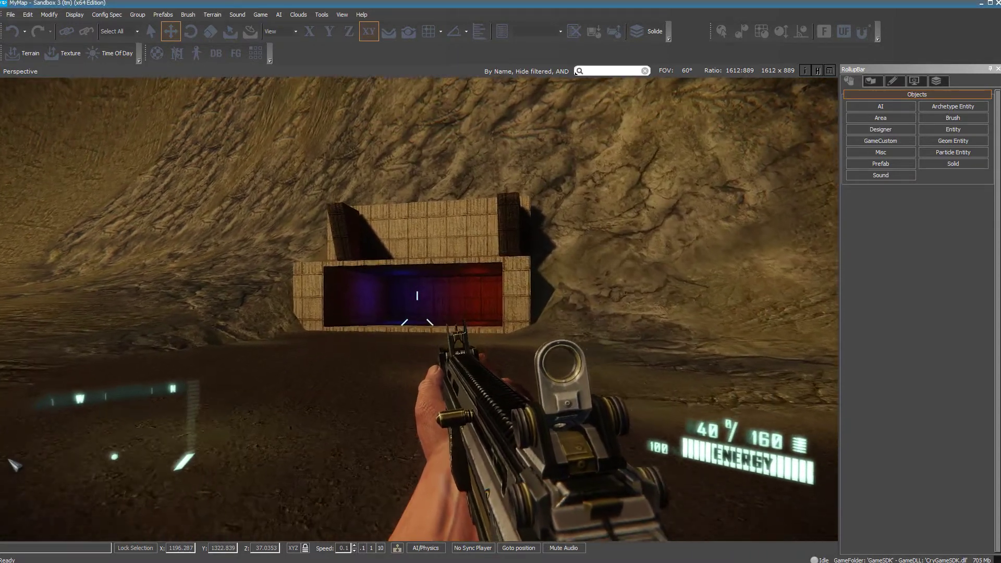
key("w")
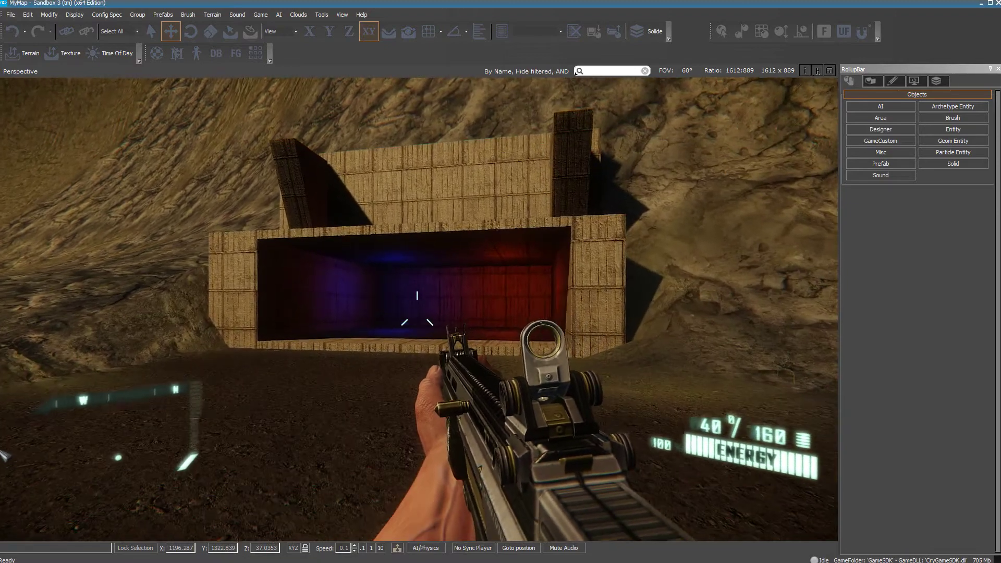
key("w")
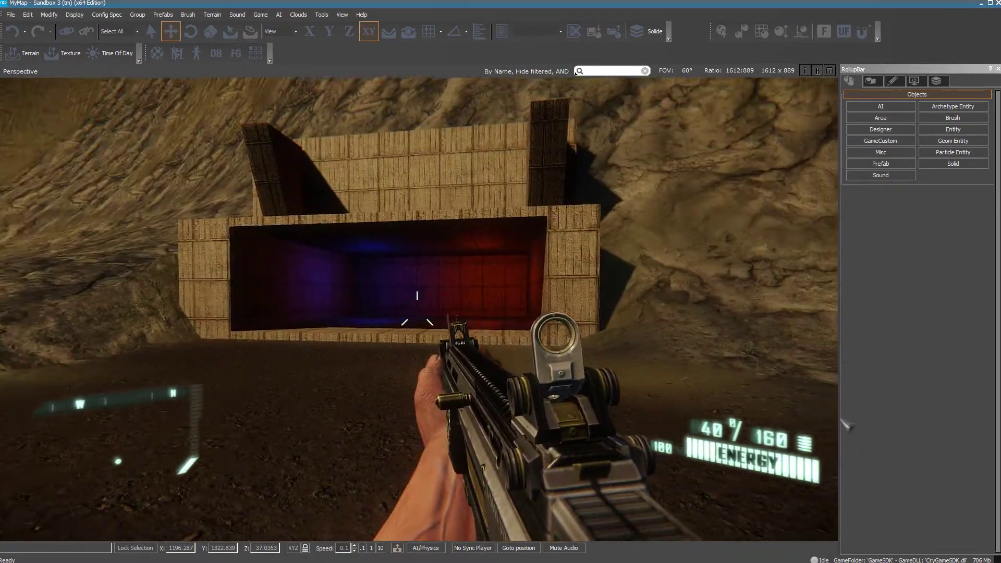
key("w")
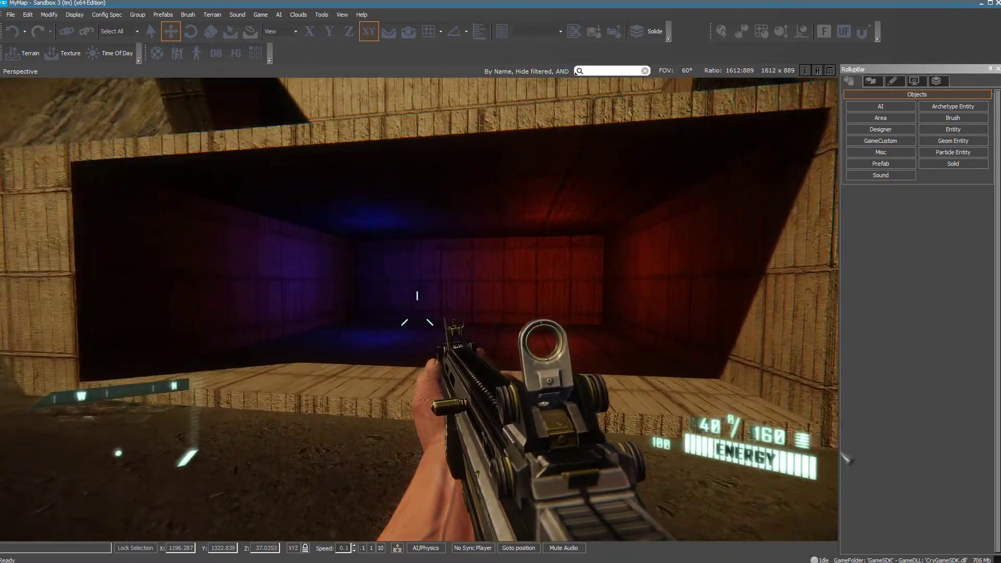
key("w")
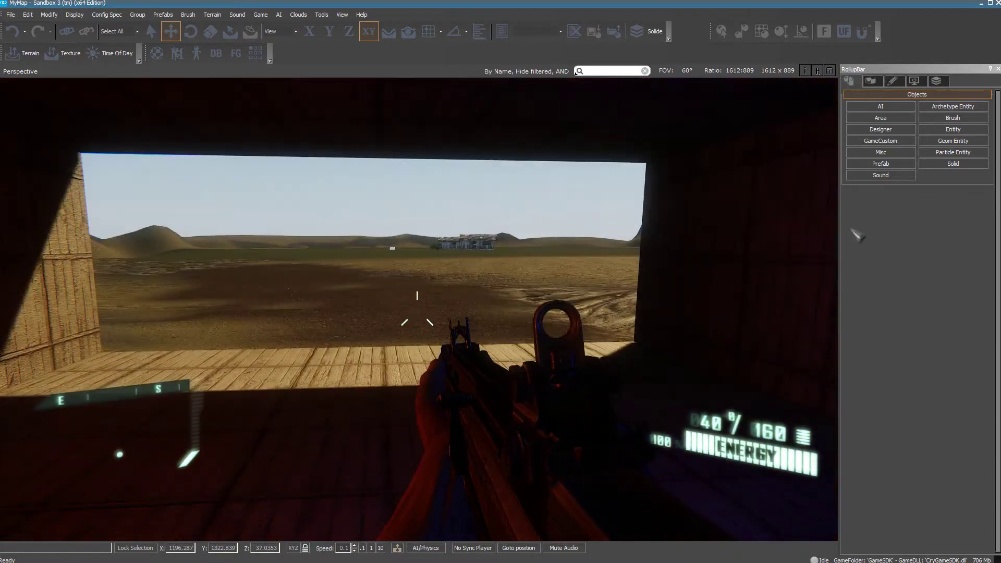
Walk back out of the bunker, view its interior lighting from outside, and leave game mode
key("w")
key("w")
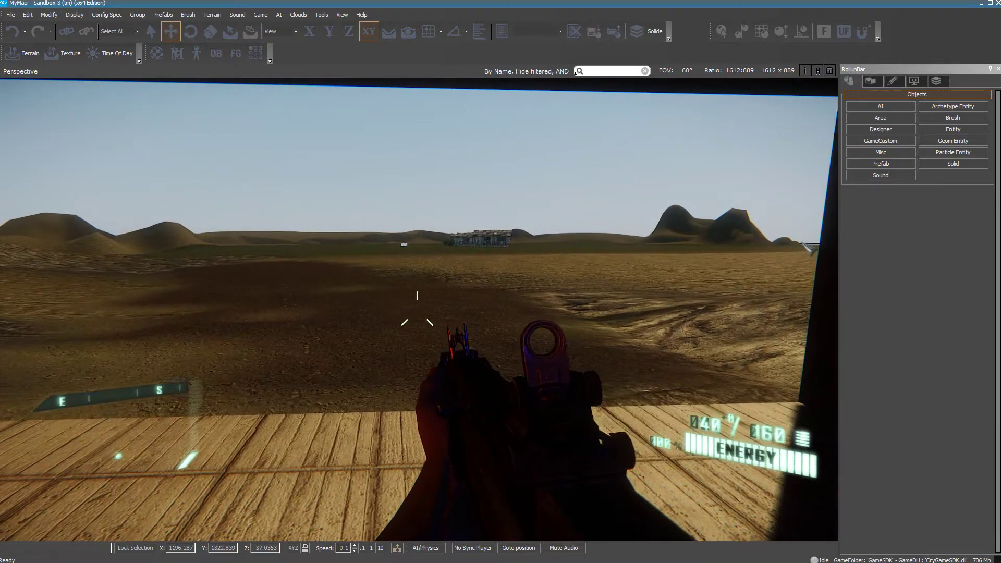
key("w")
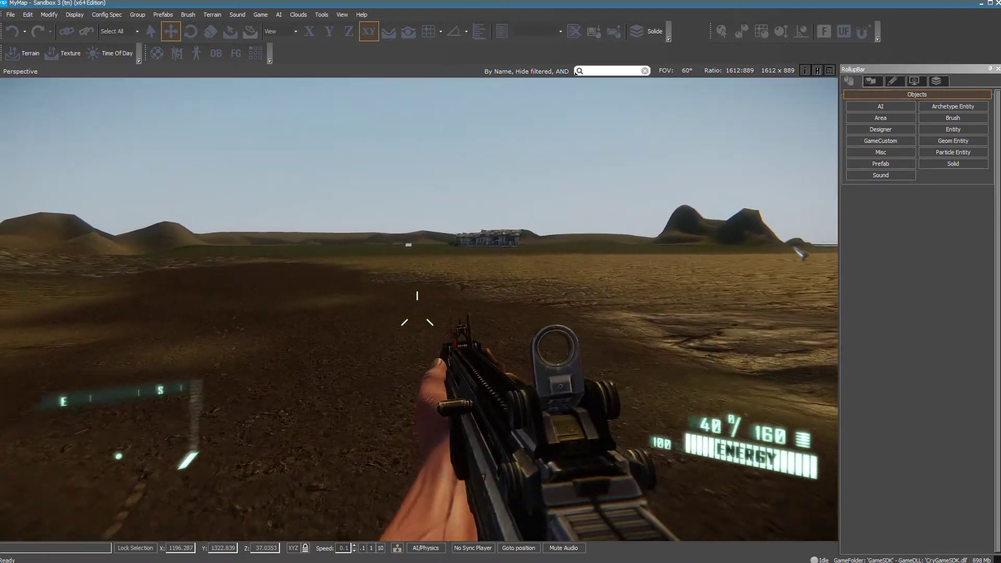
key("w")
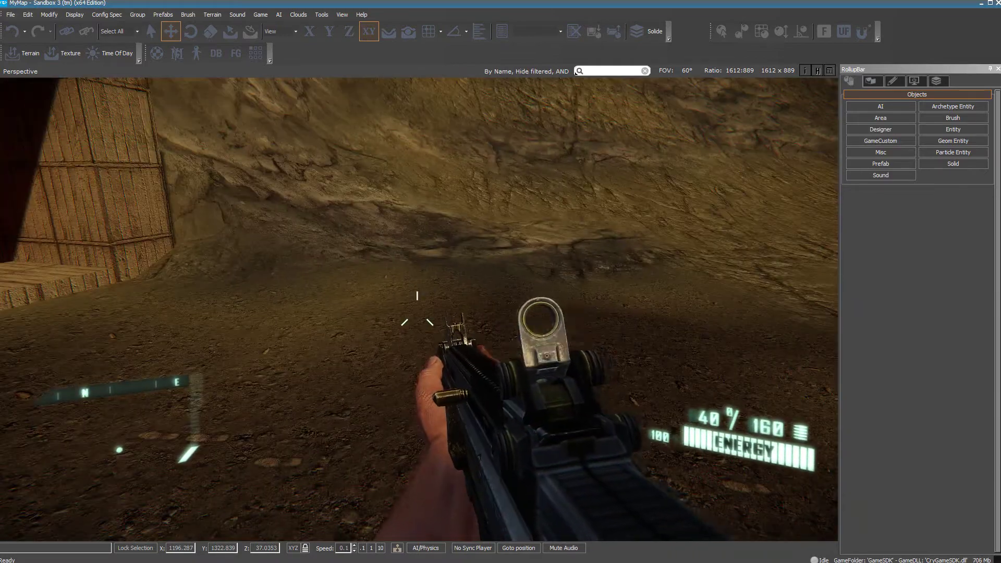
key("s")
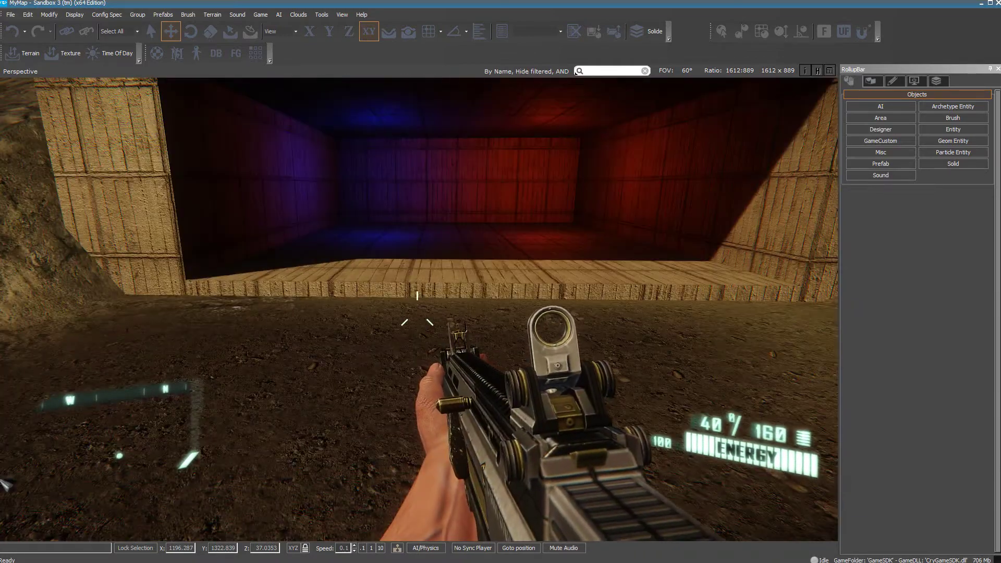
key("w")
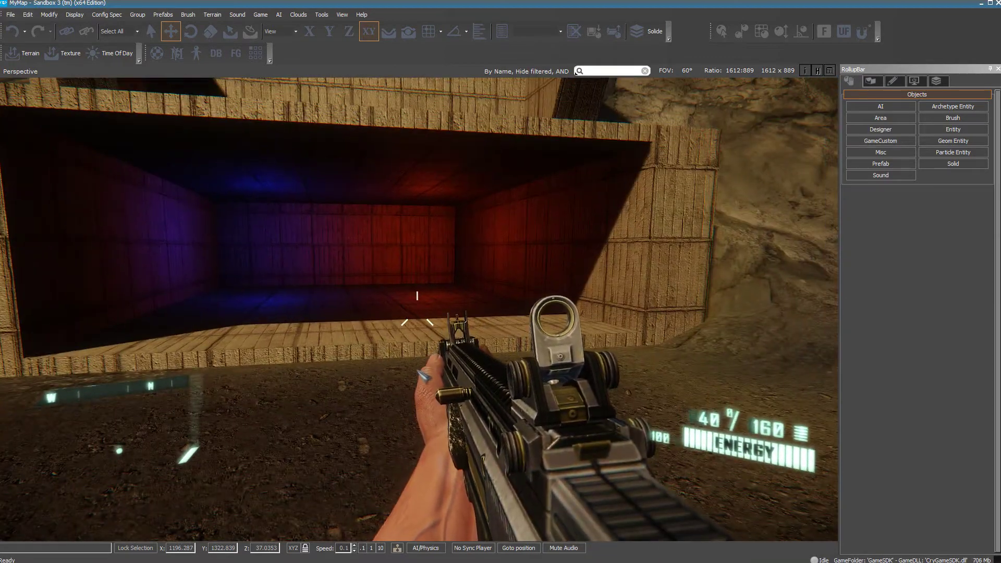
key("Escape")
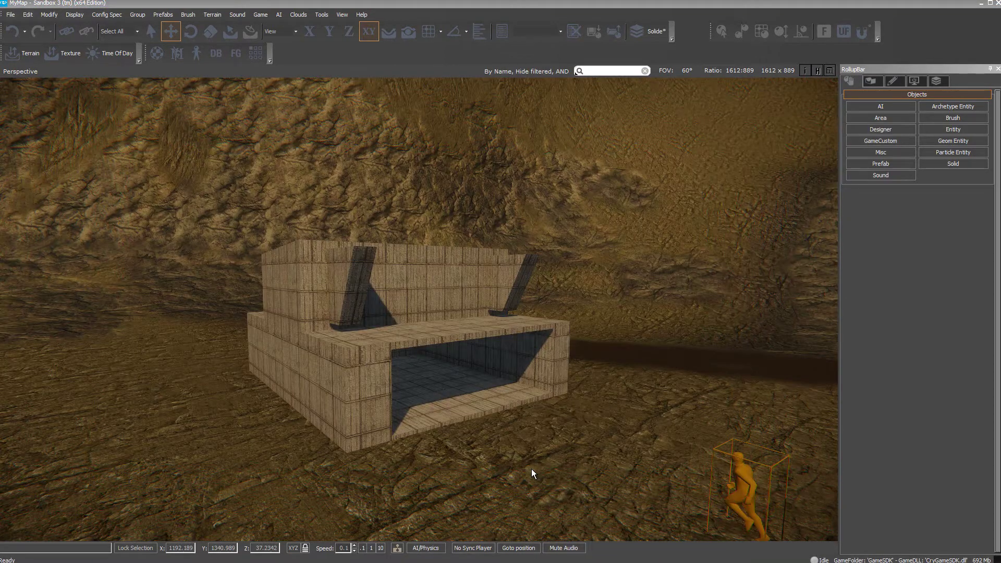
Draw a five-point VisArea around the bunker's footprint with grid snapping on and display it filled
left_click(399, 280)
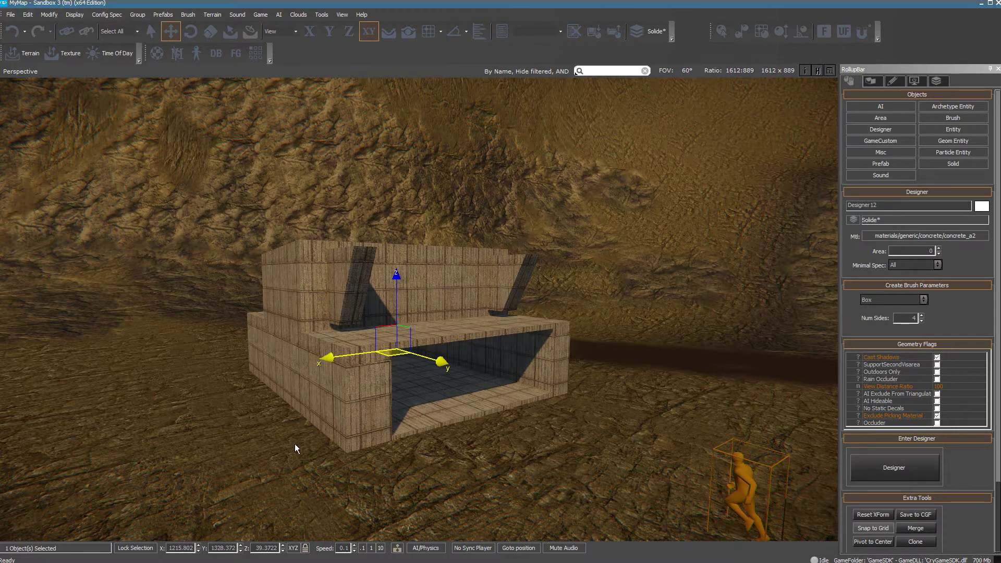
left_click(152, 32)
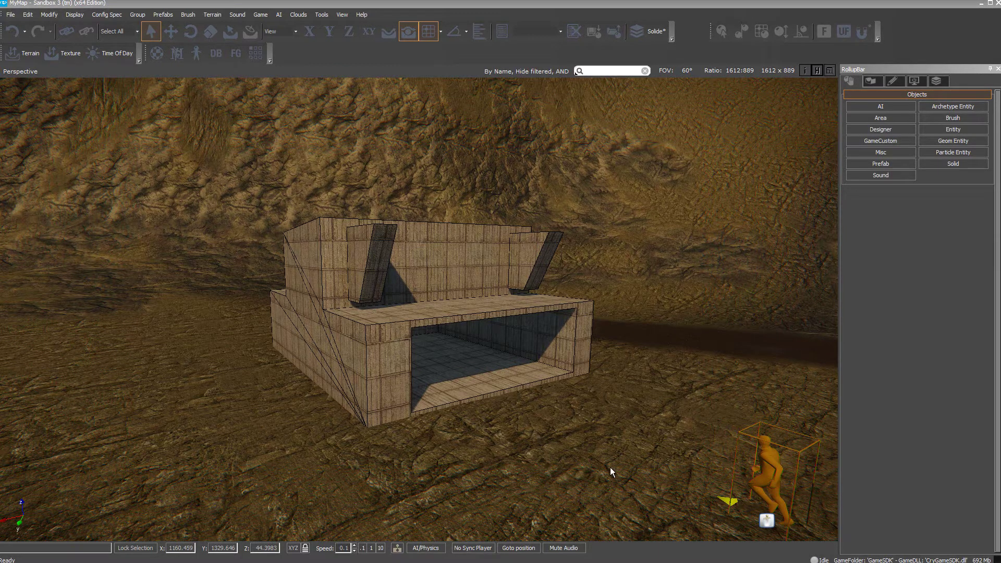
left_click(877, 119)
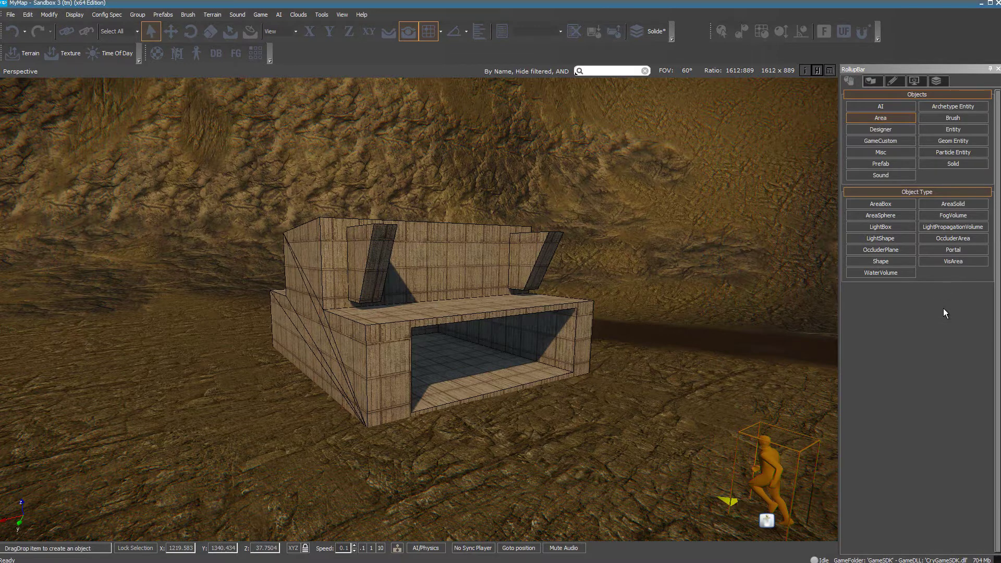
left_click(962, 261)
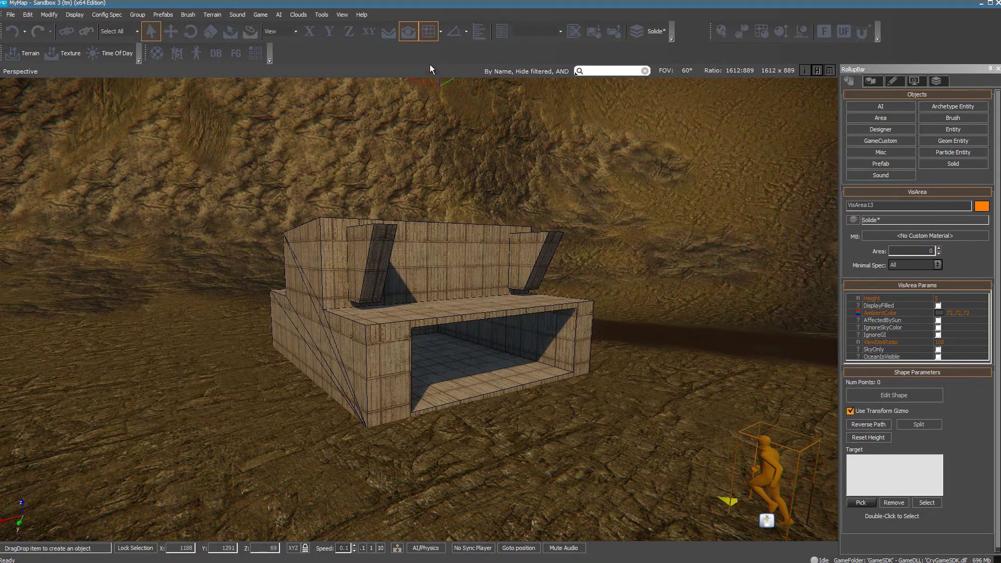
left_click(434, 31)
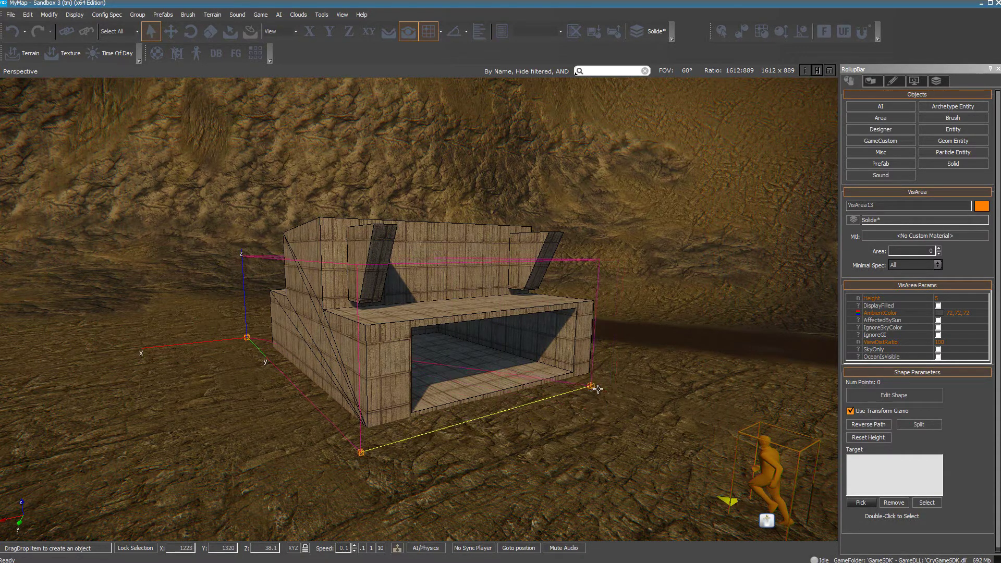
double_click(620, 384)
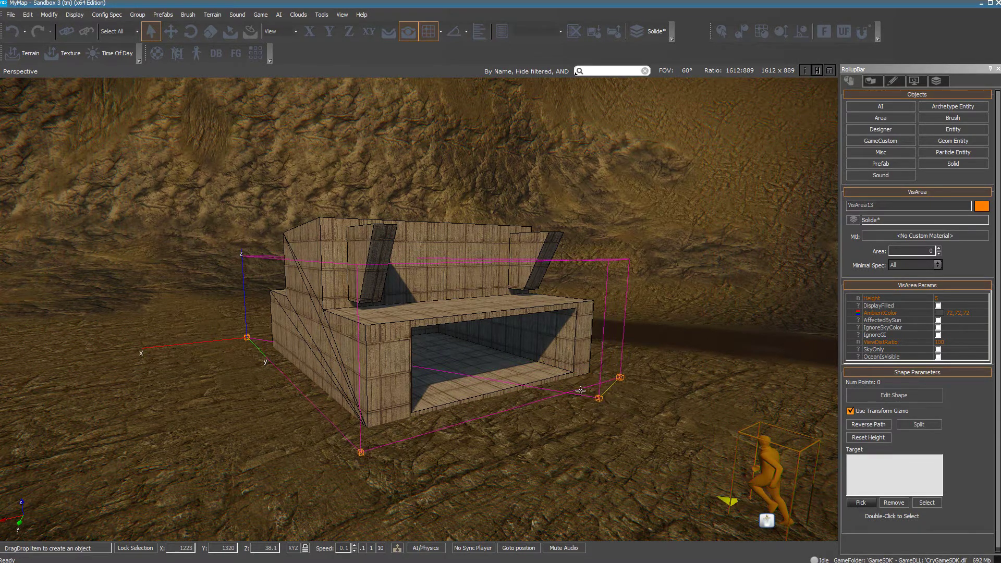
double_click(457, 334)
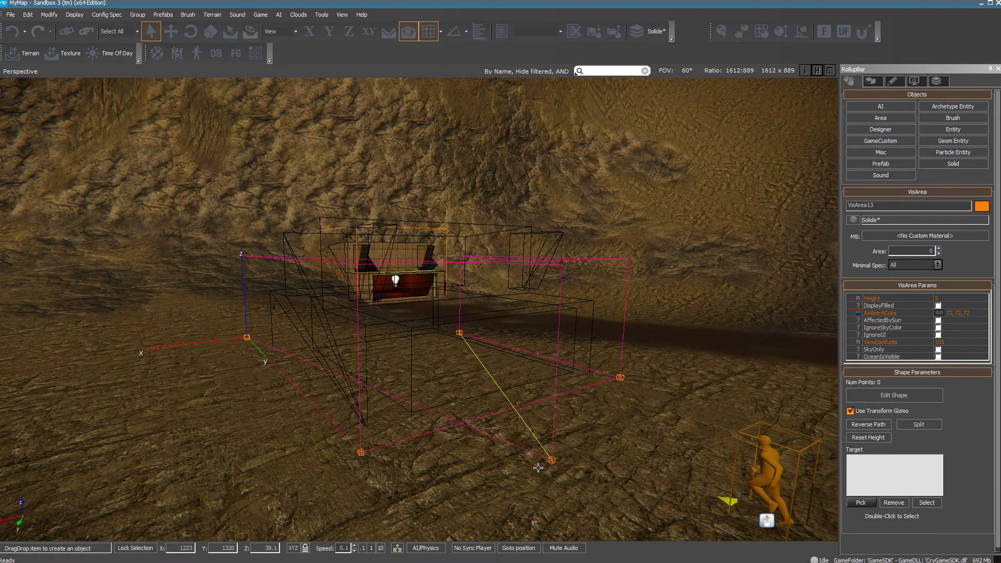
double_click(461, 337)
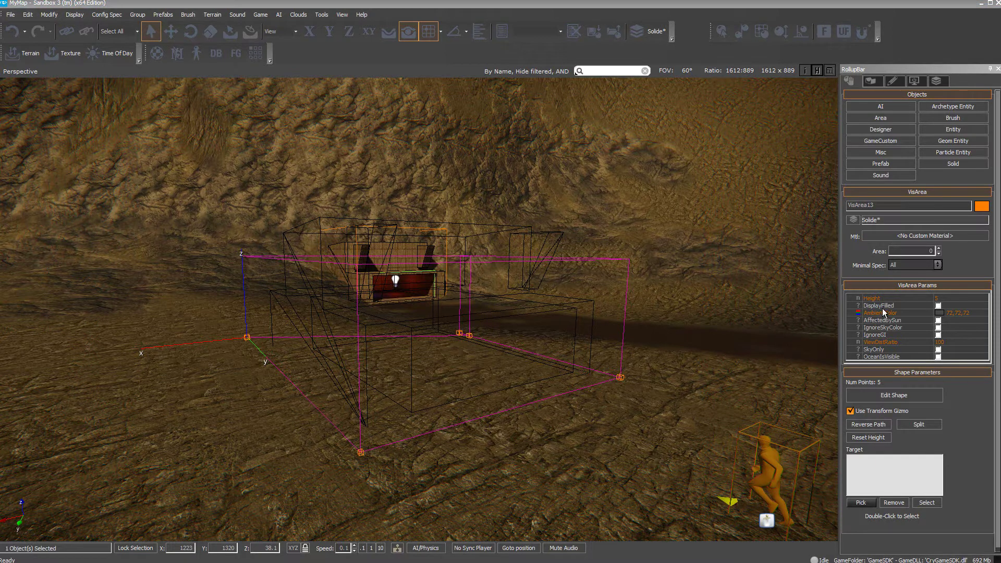
left_click(938, 305)
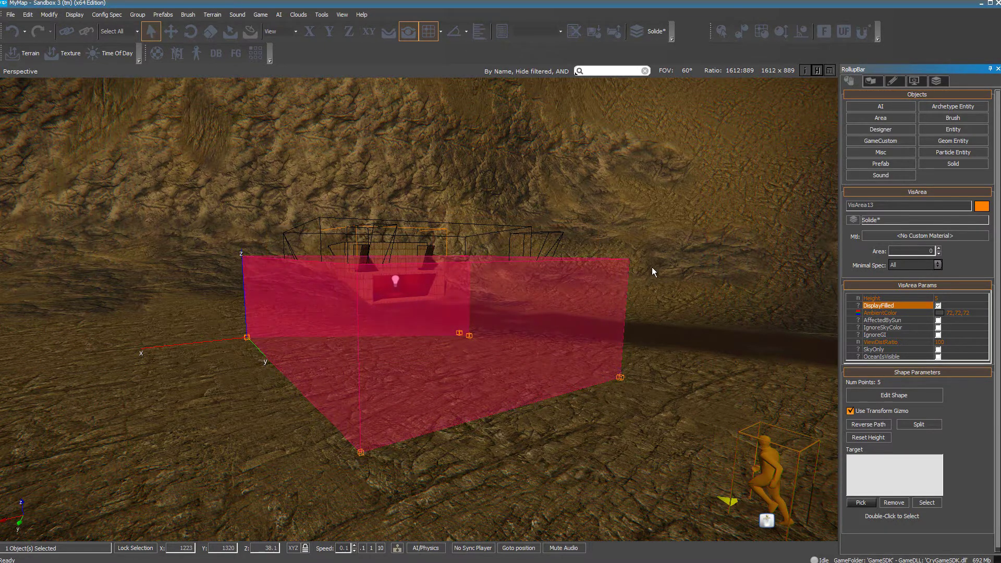
Edit the VisArea shape and move its two closely spaced rear corner points farther back along X and Y
left_click(908, 393)
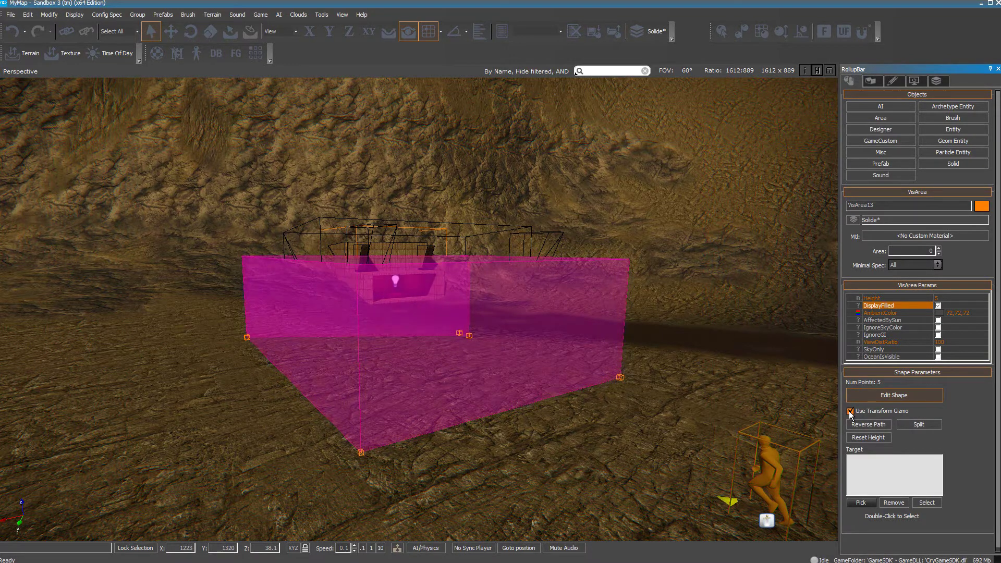
left_click(460, 332)
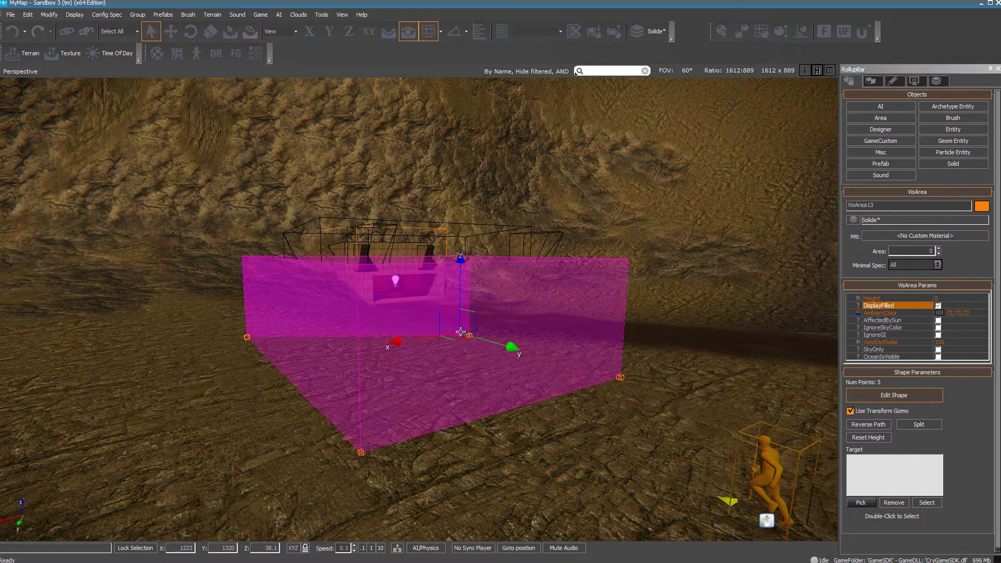
left_click_drag(392, 342, 379, 345)
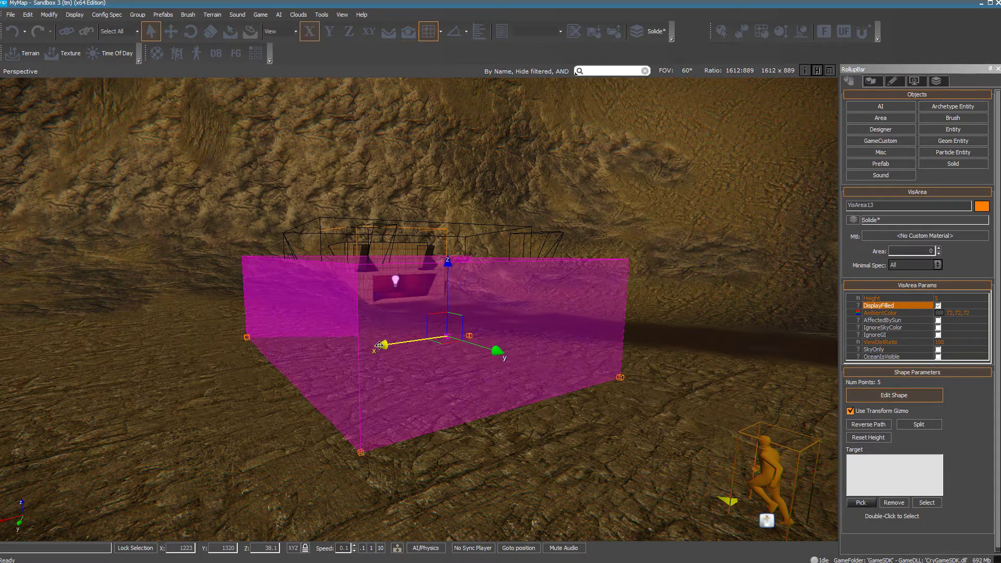
left_click_drag(495, 351, 441, 332)
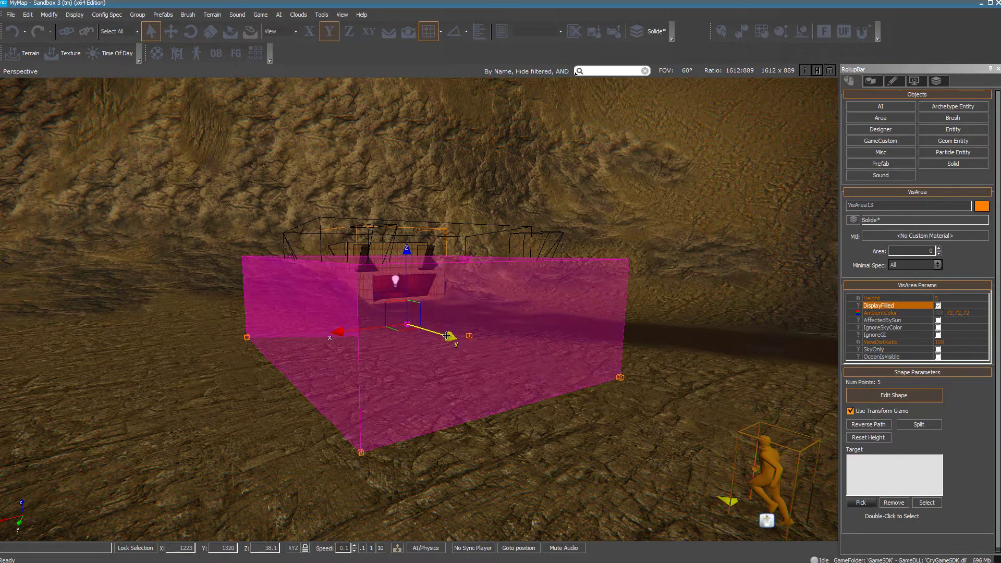
left_click(471, 336)
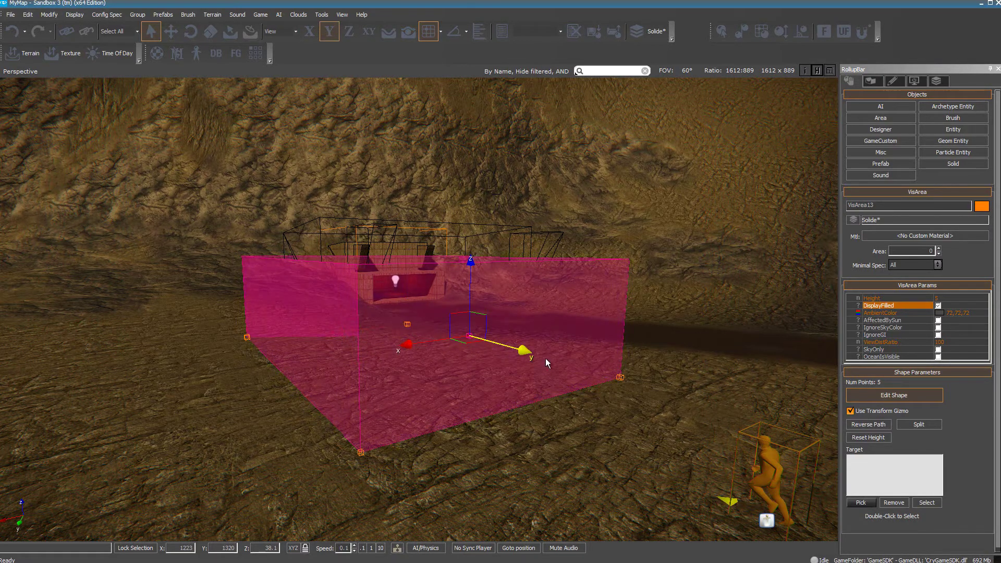
left_click_drag(512, 346, 504, 340)
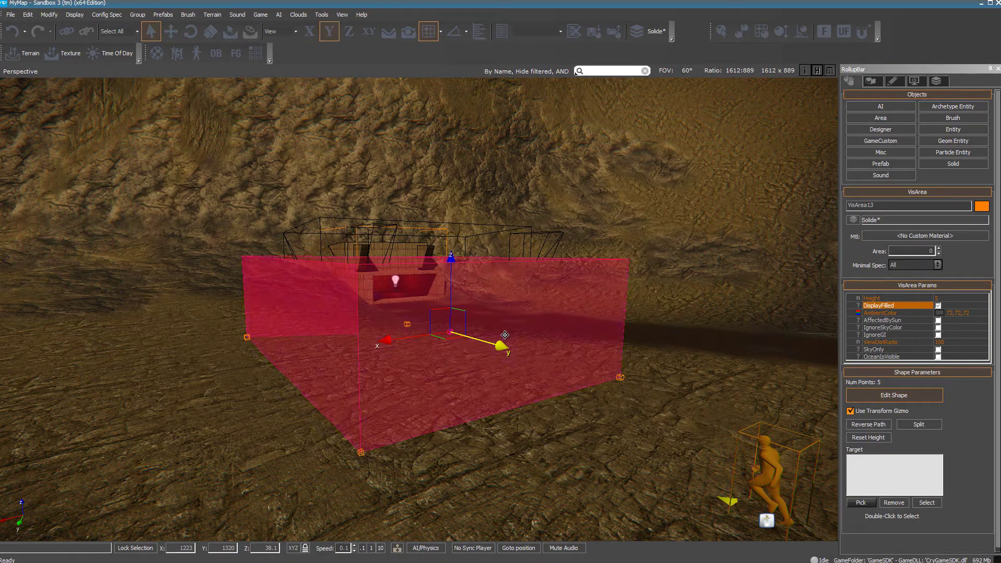
left_click_drag(390, 331, 403, 328)
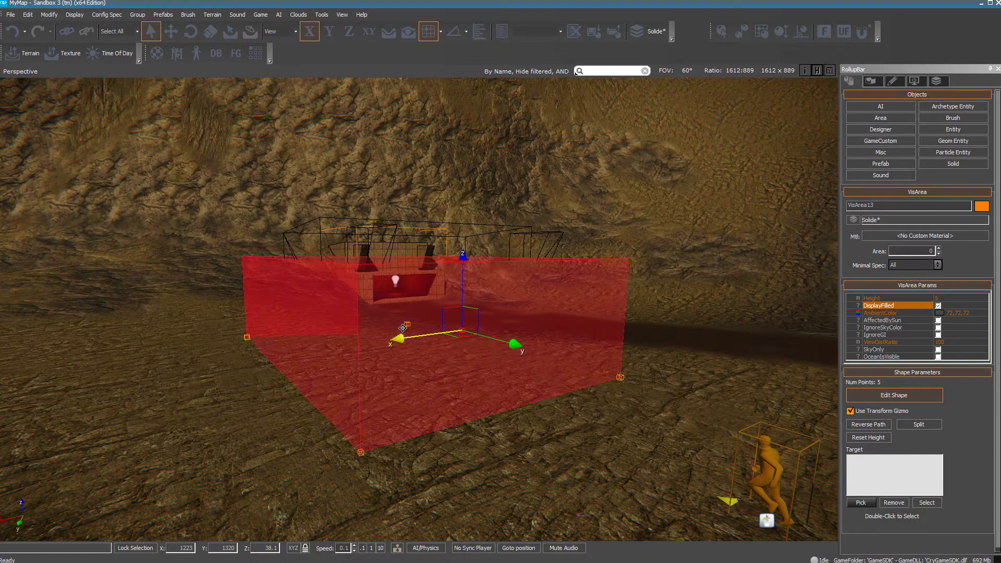
left_click_drag(516, 343, 473, 328)
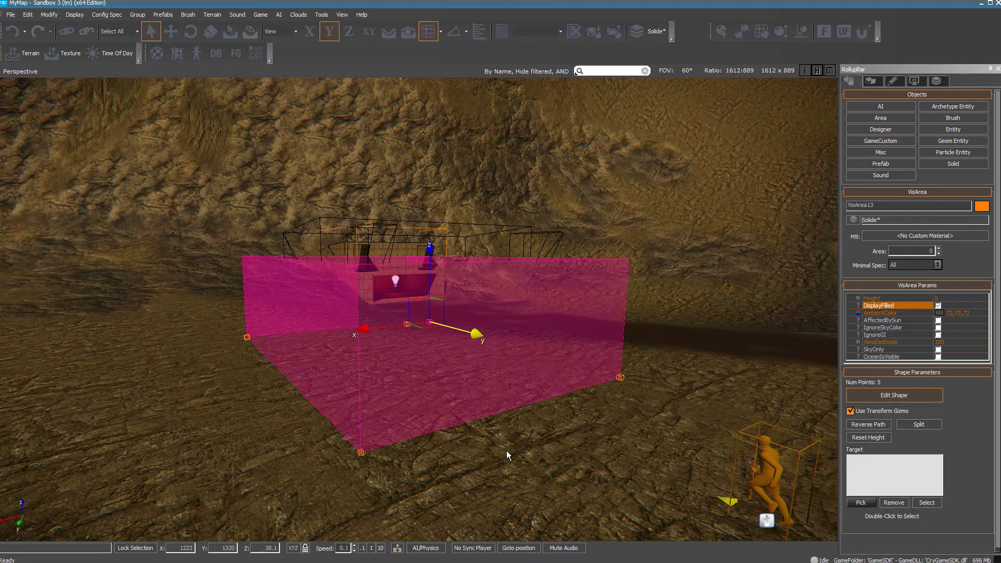
Increase the VisArea's height so its walls rise above the bunker
scroll(506, 451, "up", 1)
scroll(506, 452, "down", 3)
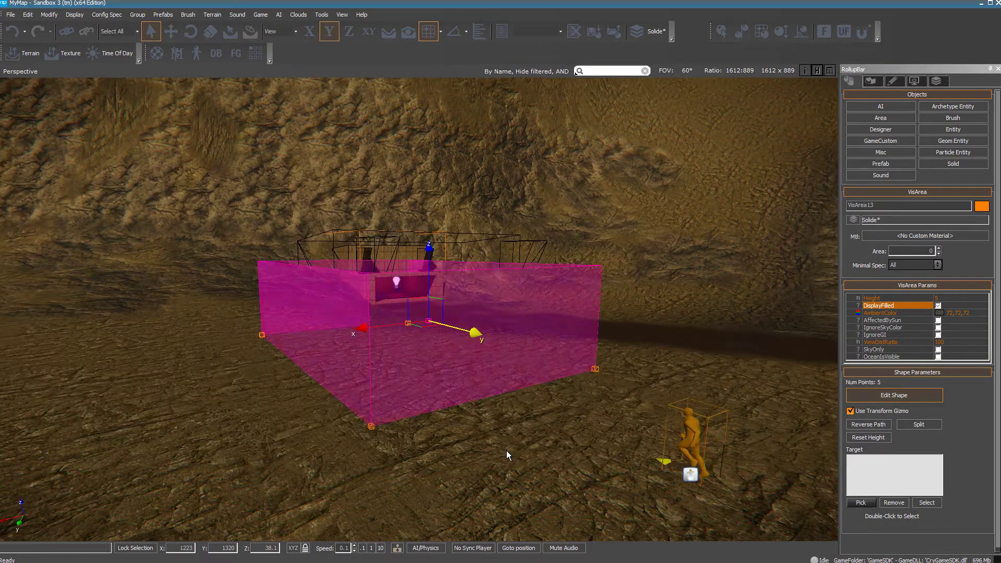
scroll(506, 454, "down", 1)
scroll(506, 455, "up", 2)
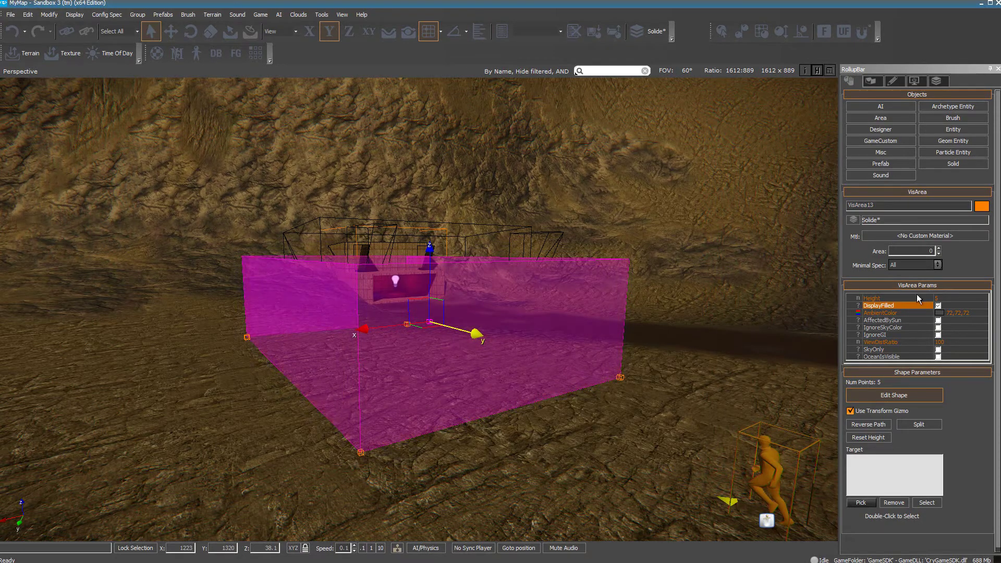
left_click(949, 298)
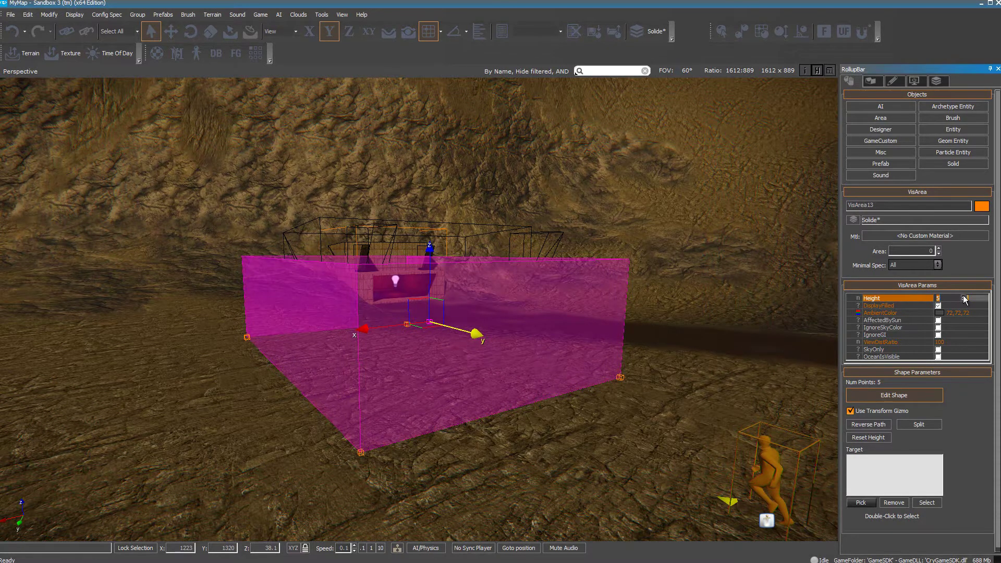
left_click_drag(963, 295, 965, 288)
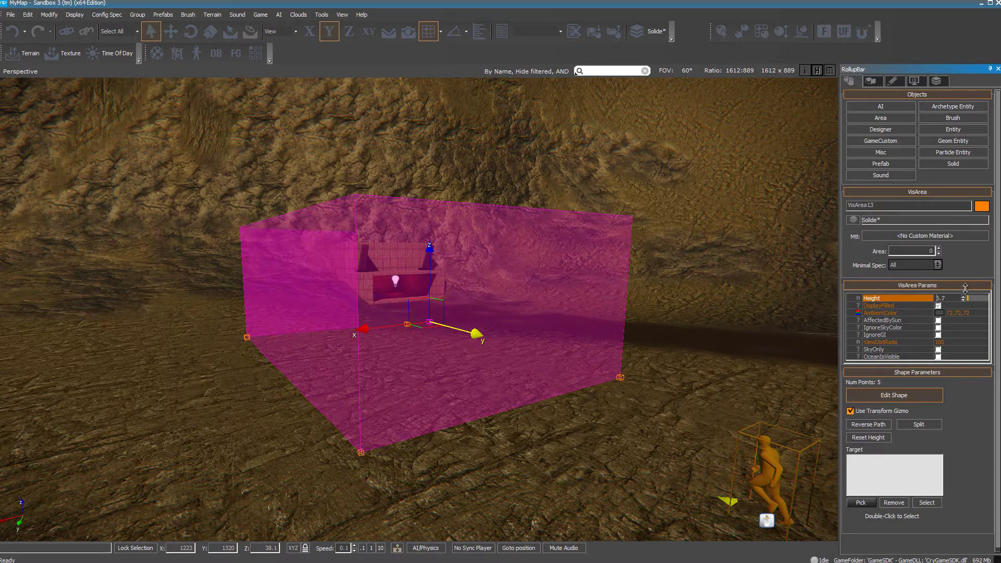
Turn off Terrain rendering so the whole VisArea and bunker can be seen
right_click_drag(588, 451, 583, 451)
left_click(920, 82)
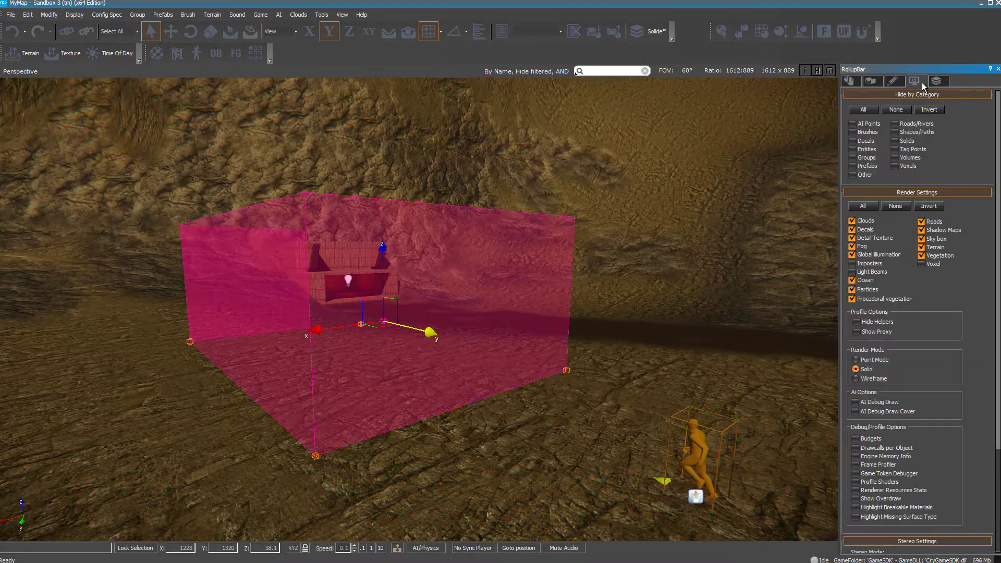
left_click(922, 248)
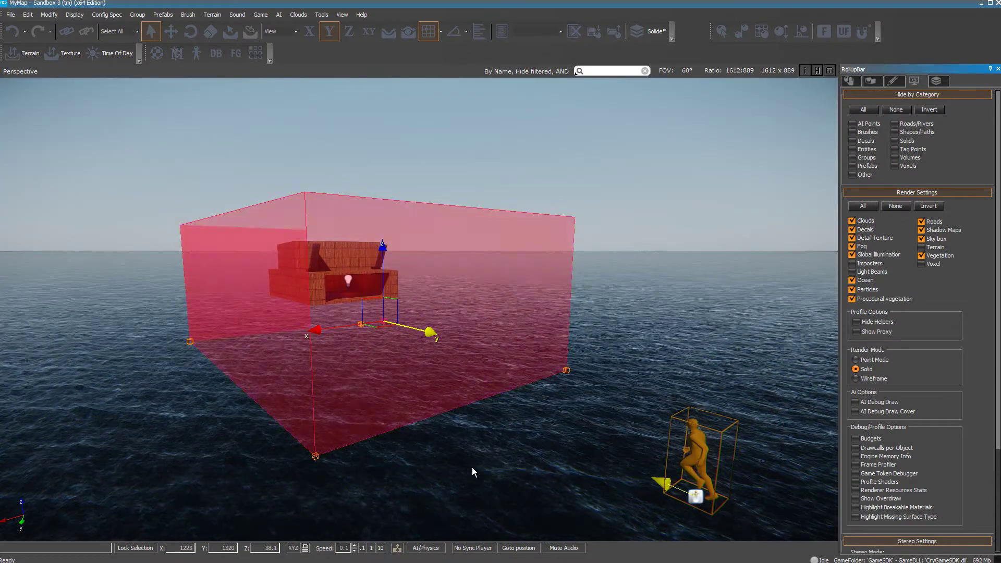
Examine the VisArea around the bunker from outside and from within while the terrain is hidden
right_click_drag(471, 467, 471, 468)
scroll(464, 468, "up", 10)
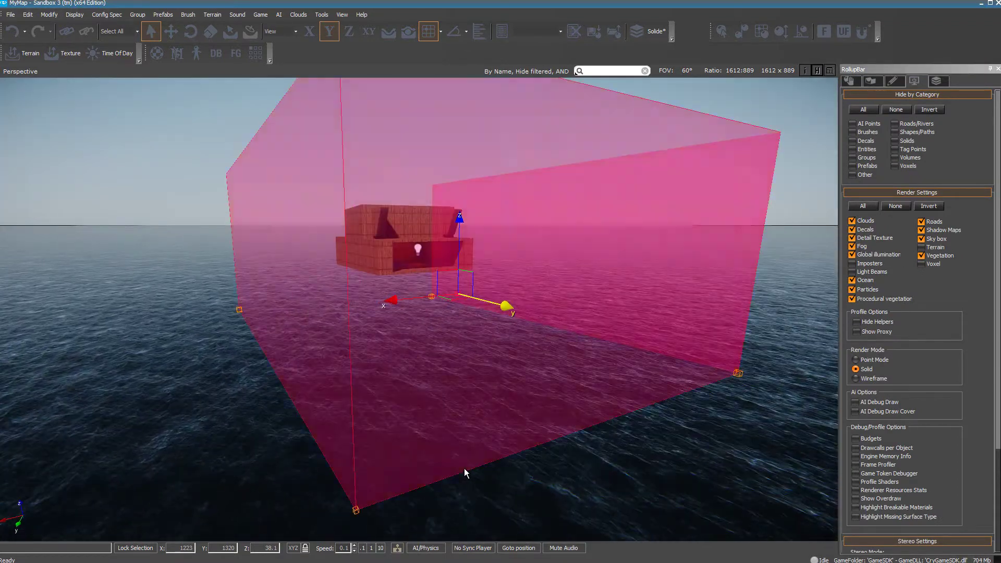
scroll(466, 472, "down", 10)
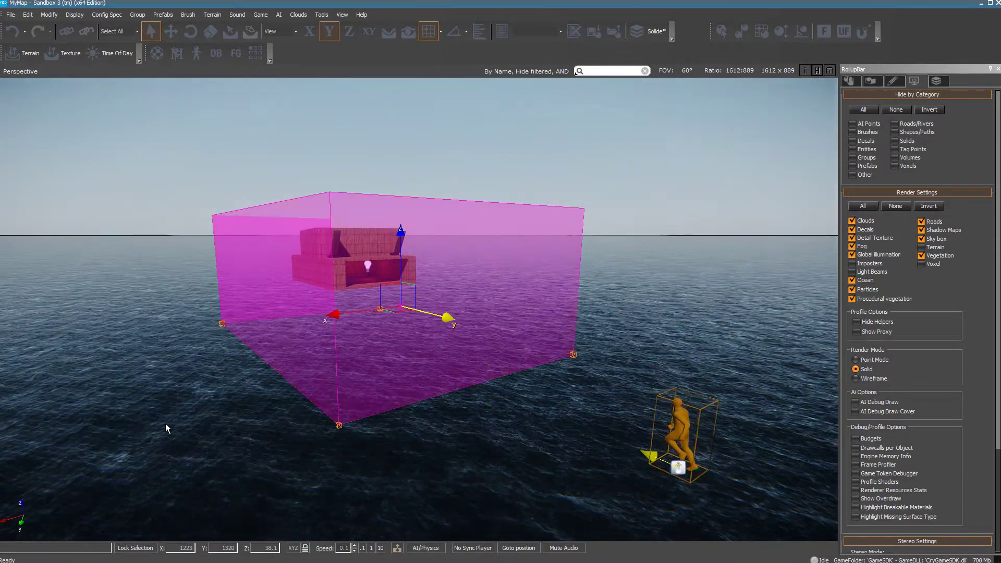
scroll(183, 425, "up", 5)
scroll(189, 424, "up", 5)
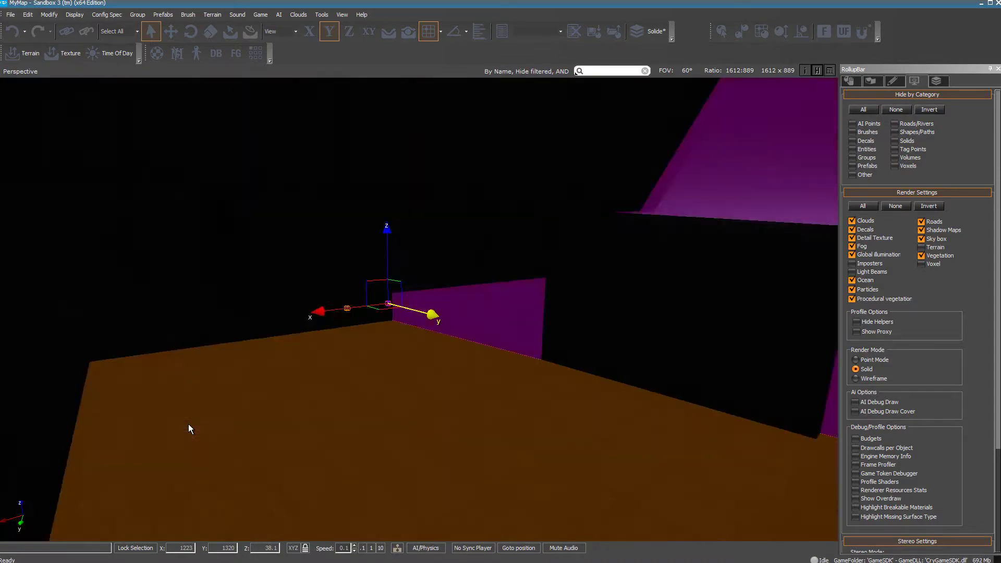
scroll(189, 423, "down", 8)
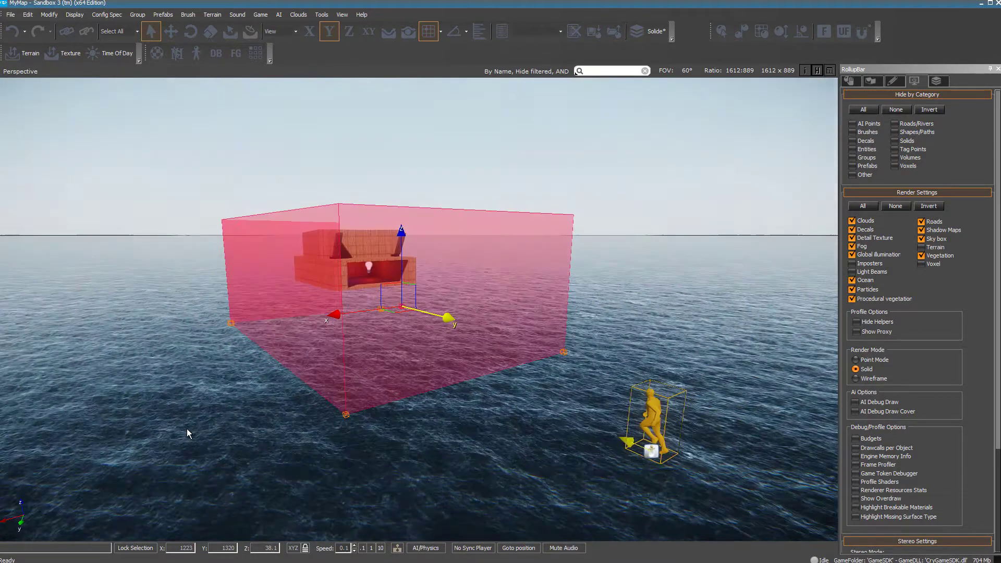
right_click_drag(373, 478, 373, 478)
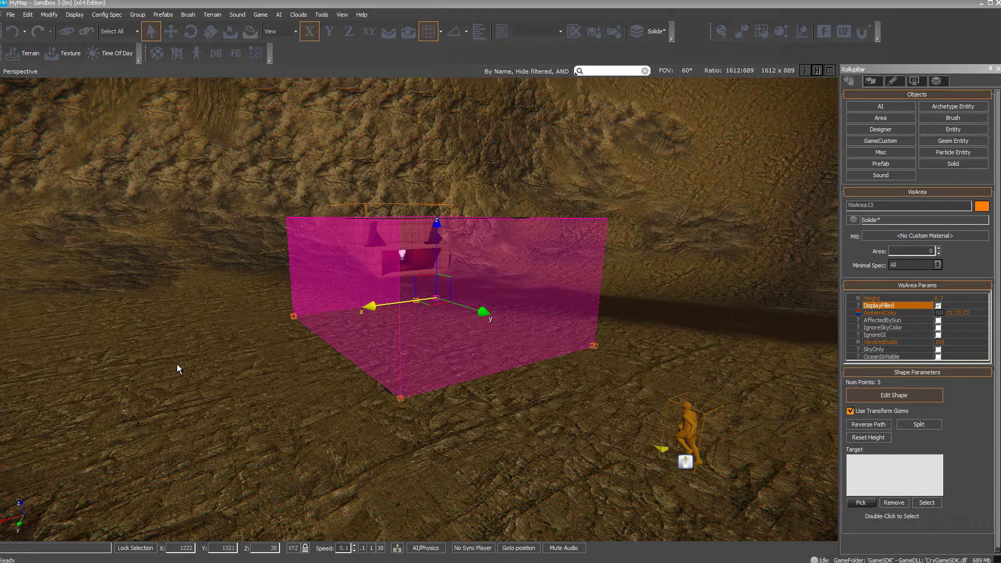
Check the VisArea's footprint against the bunker's outline in the Top view, selecting its opposite corner point
left_click(15, 72)
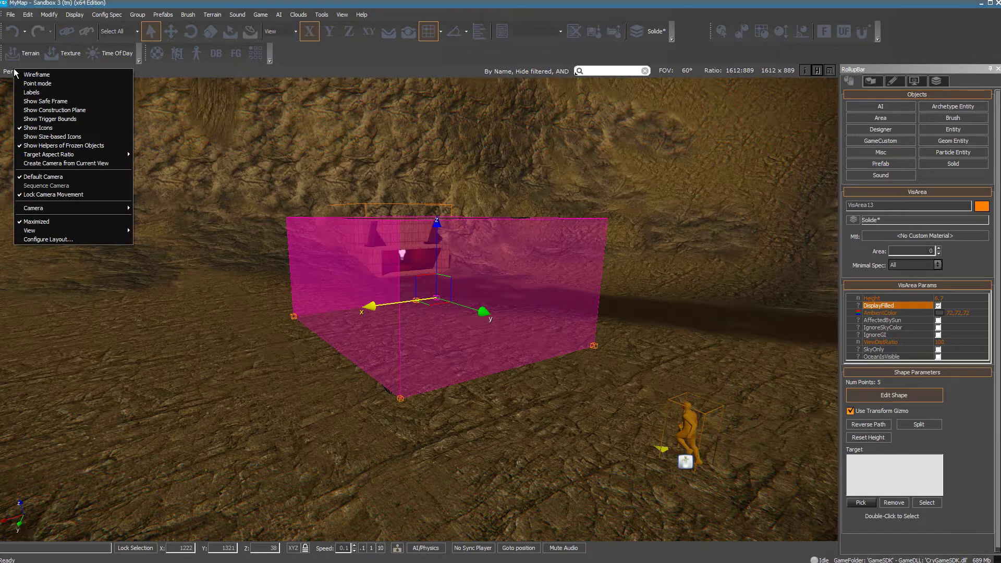
mouse_move(62, 227)
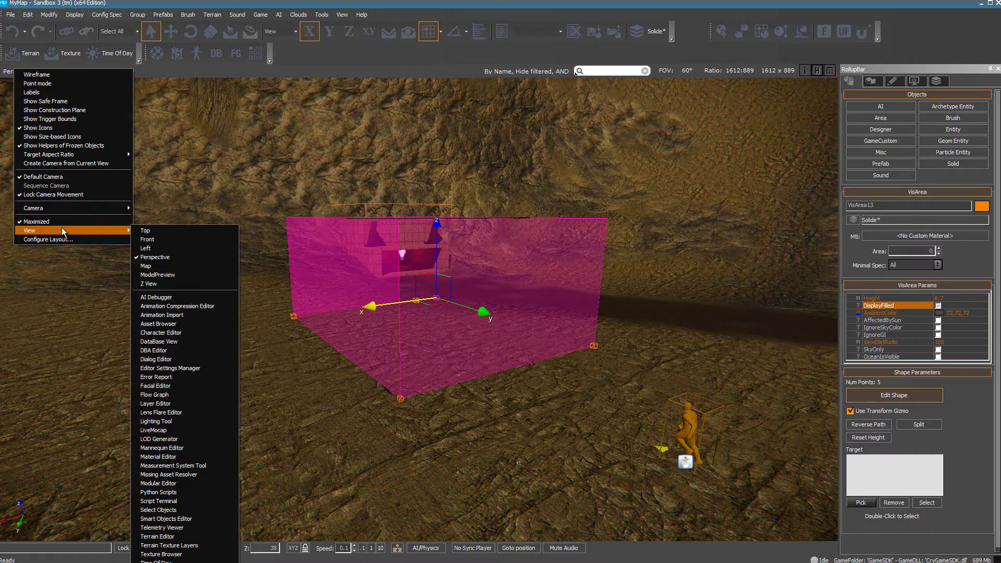
left_click(148, 232)
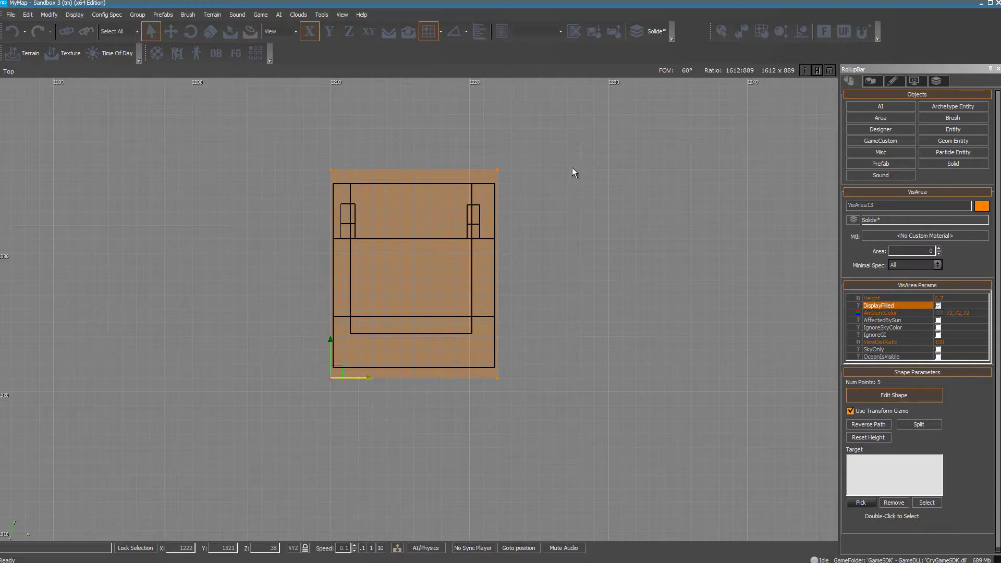
left_click(496, 378)
mouse_move(524, 377)
left_mouse_down()
mouse_move(539, 377)
mouse_move(525, 376)
left_mouse_up()
Compare the VisArea's upper and lower edges with the bunker's roof and floor in the Front view
left_click(10, 72)
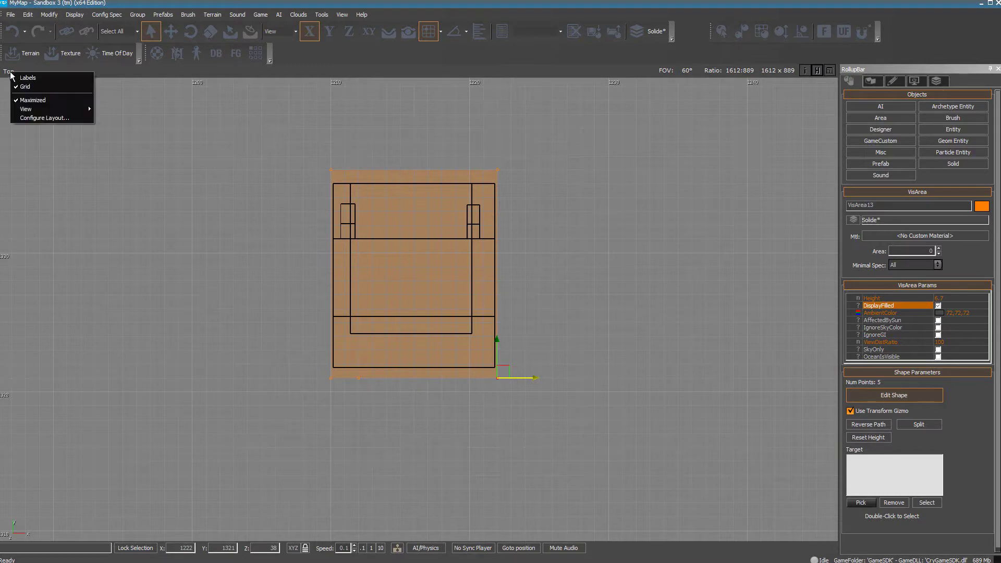
mouse_move(25, 111)
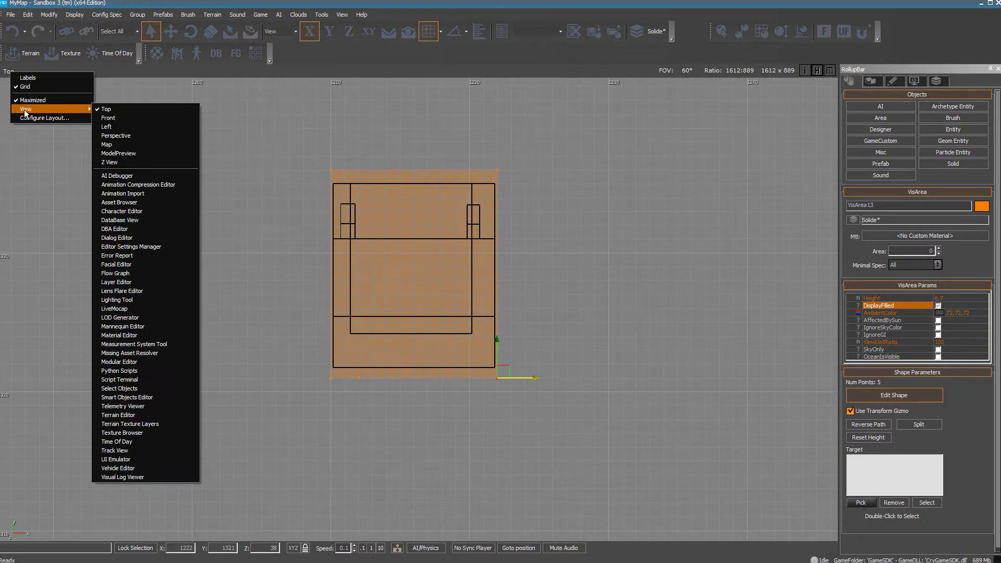
left_click(124, 119)
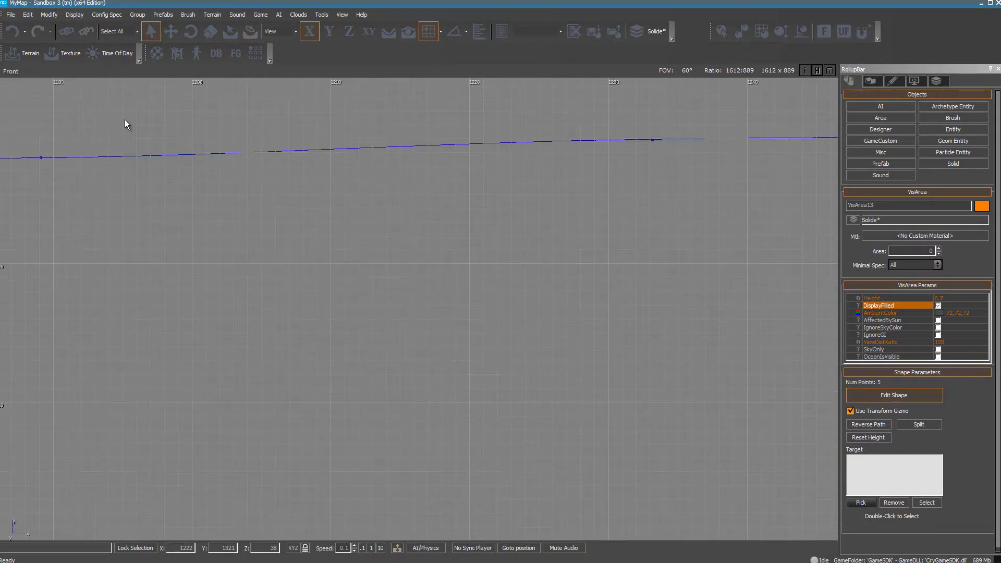
scroll(333, 219, "down", 4)
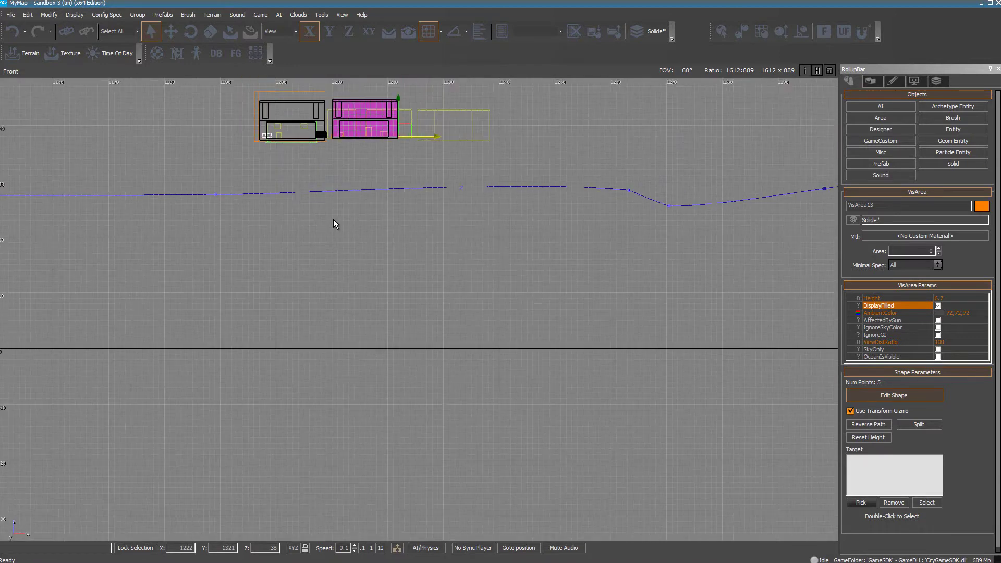
middle_click_drag(417, 264, 440, 441)
scroll(439, 440, "up", 3)
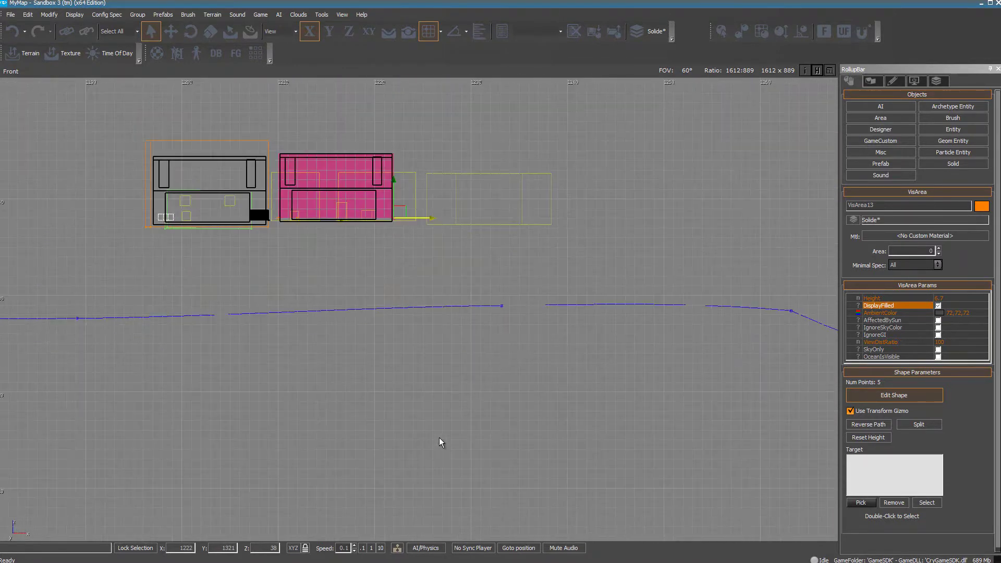
scroll(439, 438, "up", 2)
scroll(305, 170, "up", 1)
middle_click_drag(304, 167, 491, 498)
scroll(451, 371, "up", 2)
scroll(483, 413, "up", 2)
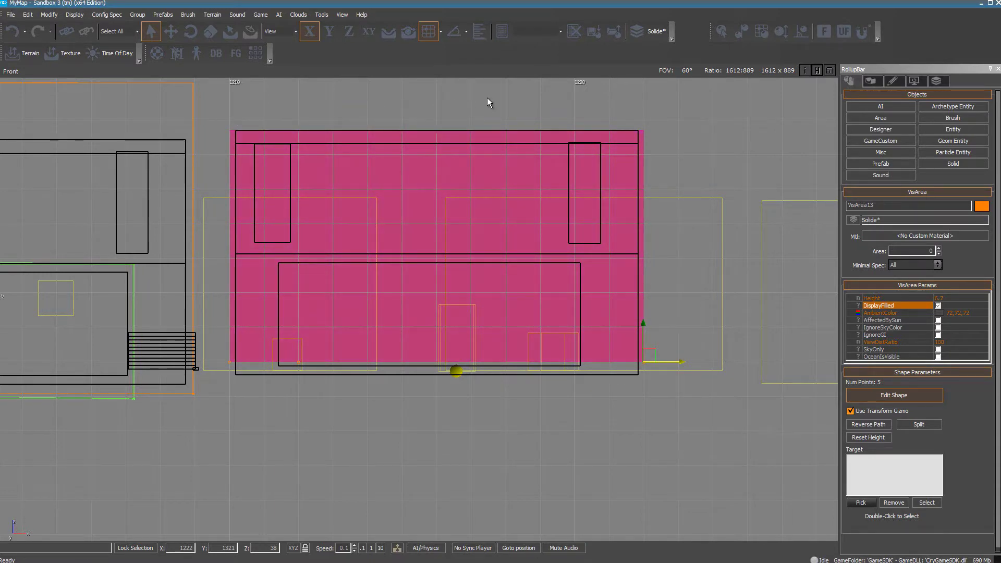
Return to the Perspective view and turn off the VisArea's filled display
left_click(8, 76)
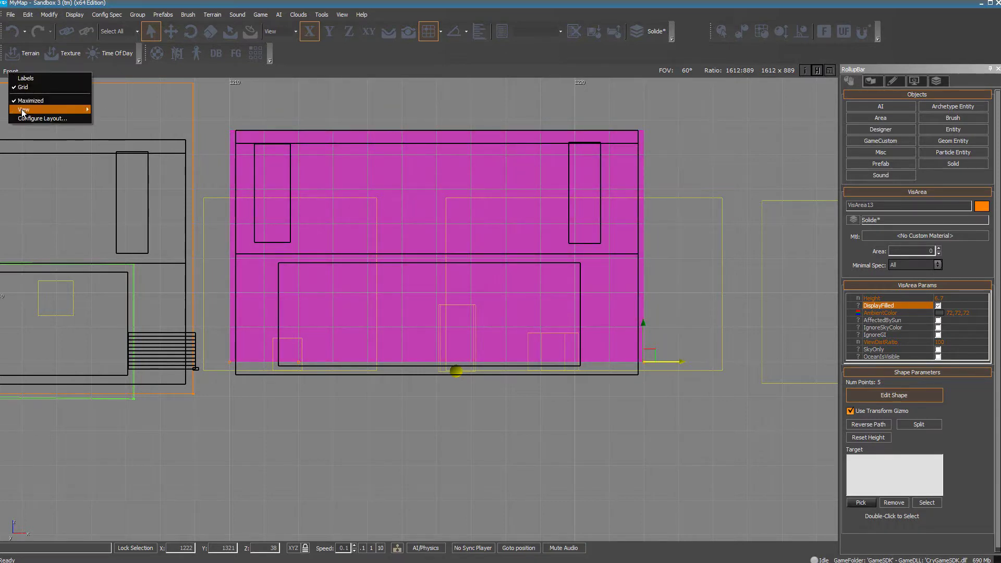
mouse_move(24, 111)
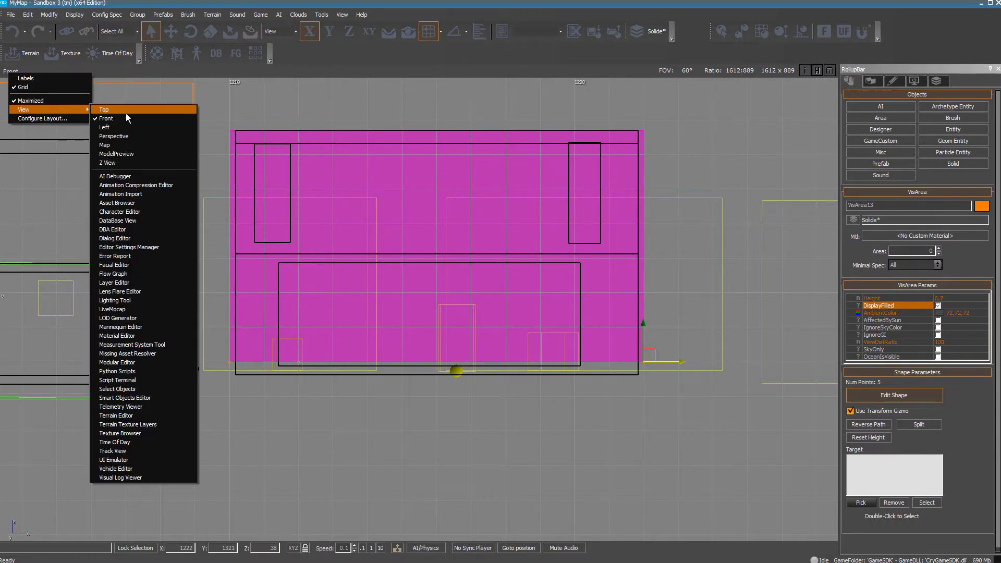
left_click(126, 136)
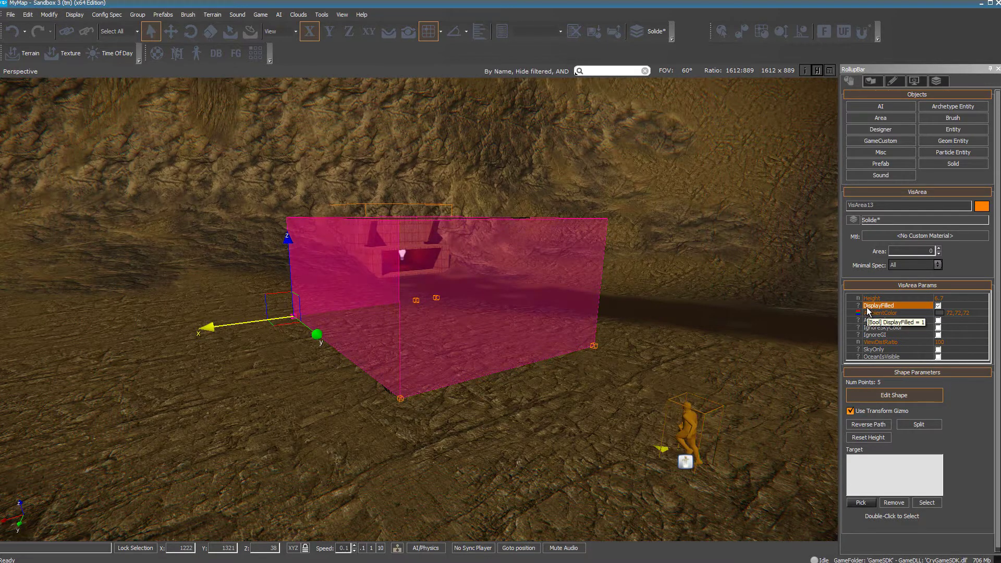
left_click(938, 306)
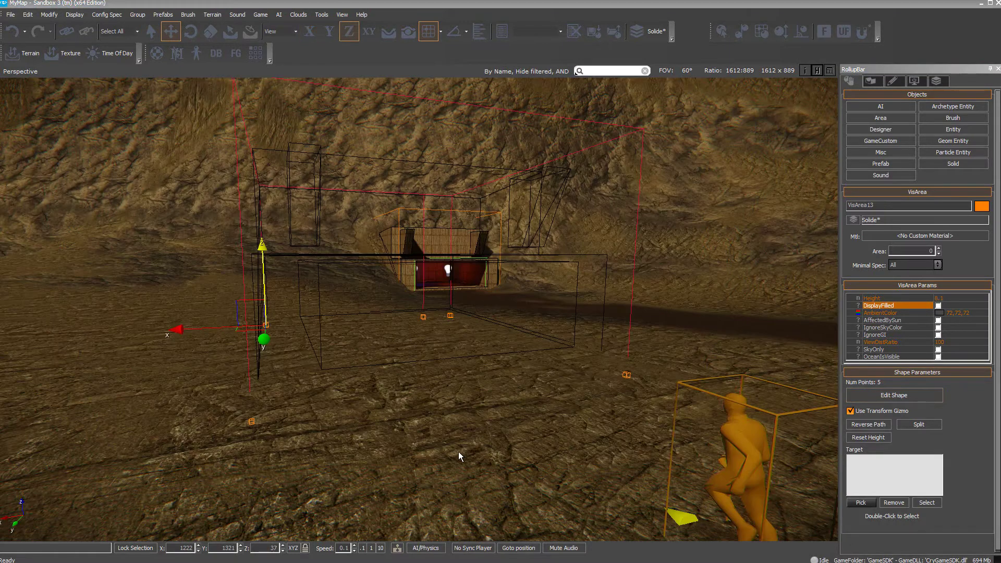
left_click(937, 305)
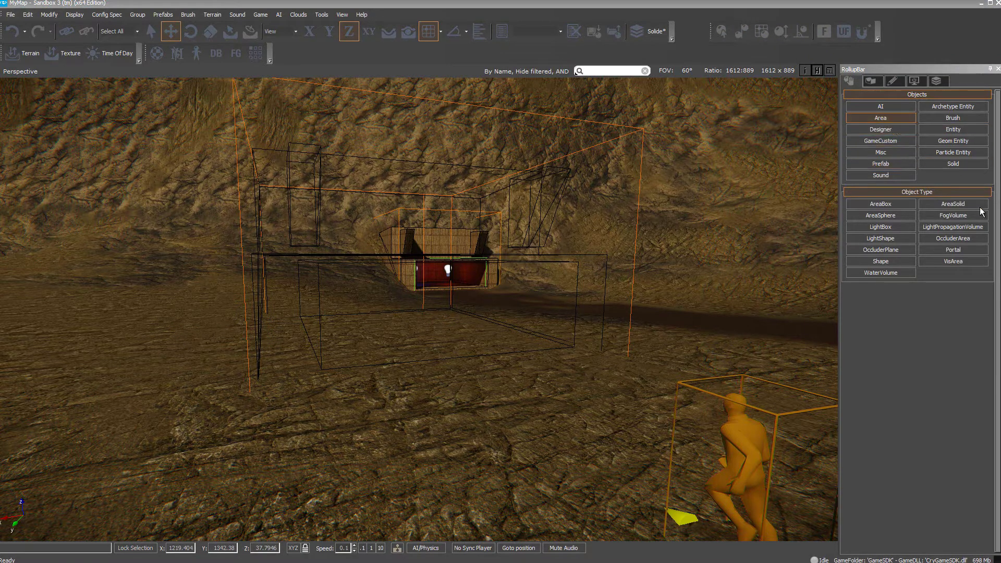
Draw a four-point Portal across the bunker's front opening with terrain and object snapping on, and display it filled
left_click(959, 250)
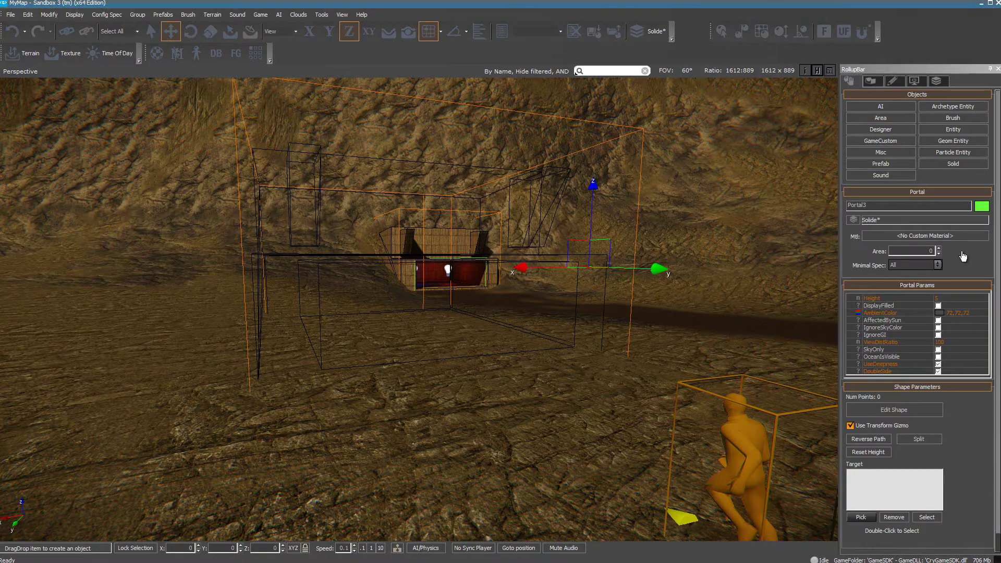
left_click(414, 30)
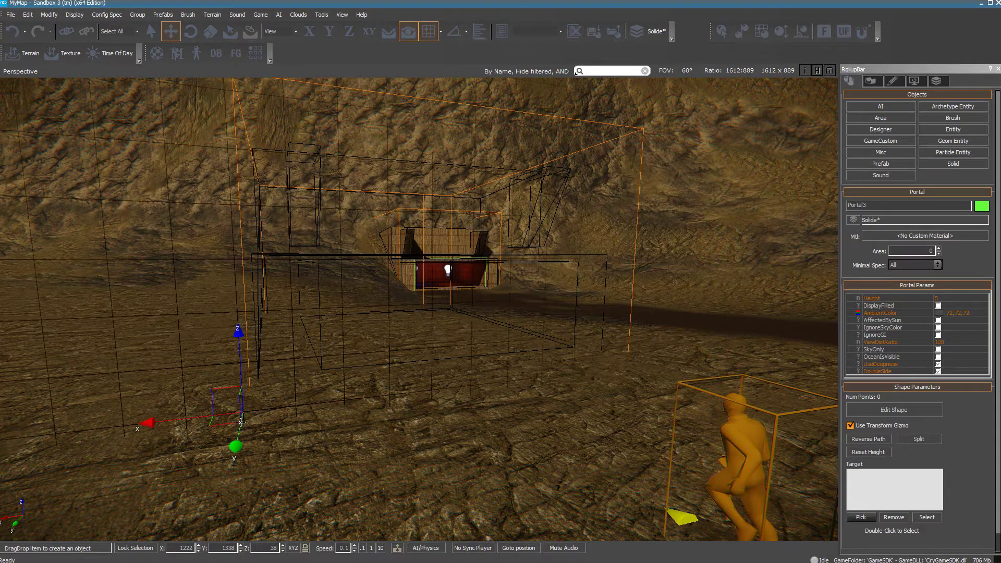
left_click(239, 420)
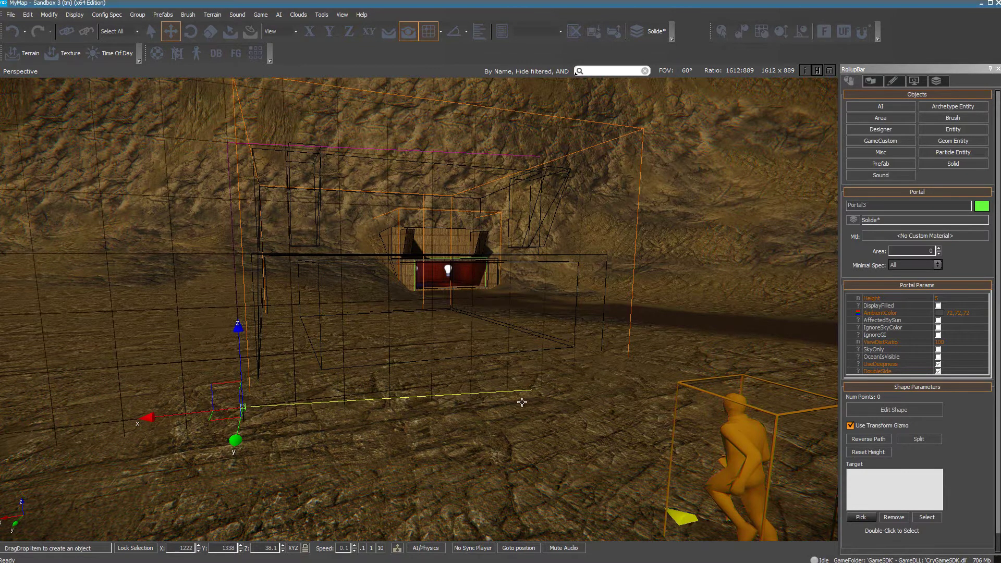
left_click(633, 375)
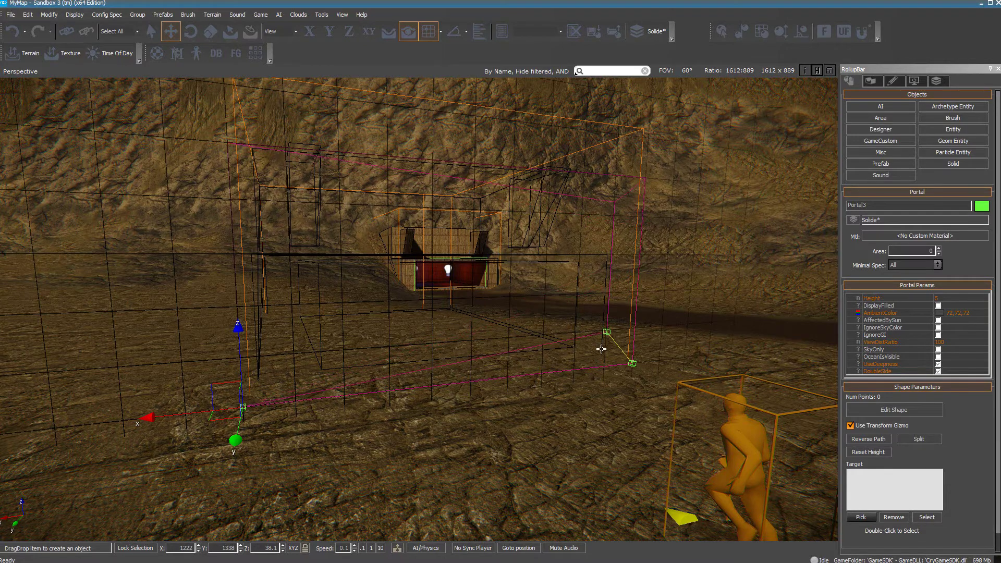
left_click(569, 359)
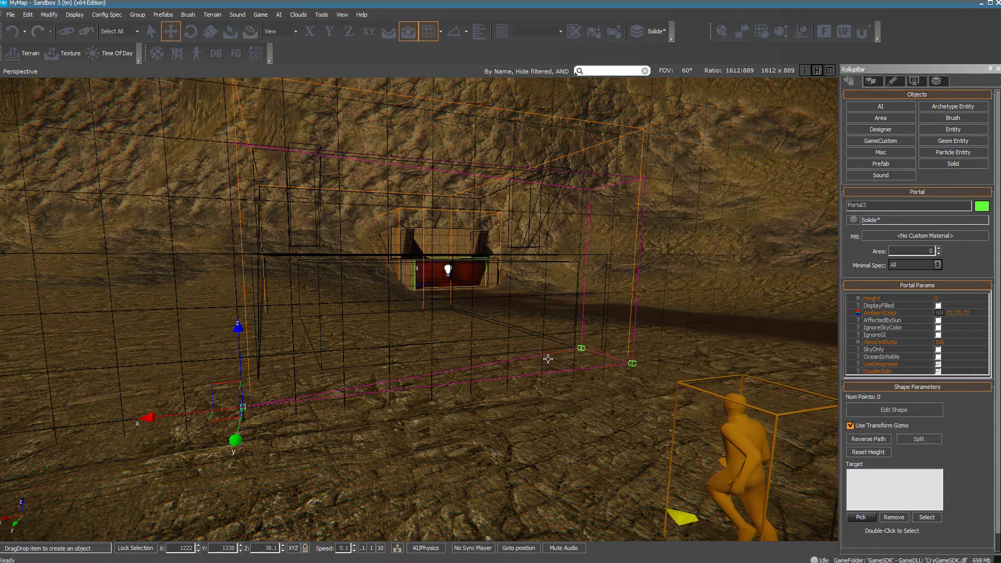
double_click(248, 389)
left_click(938, 306)
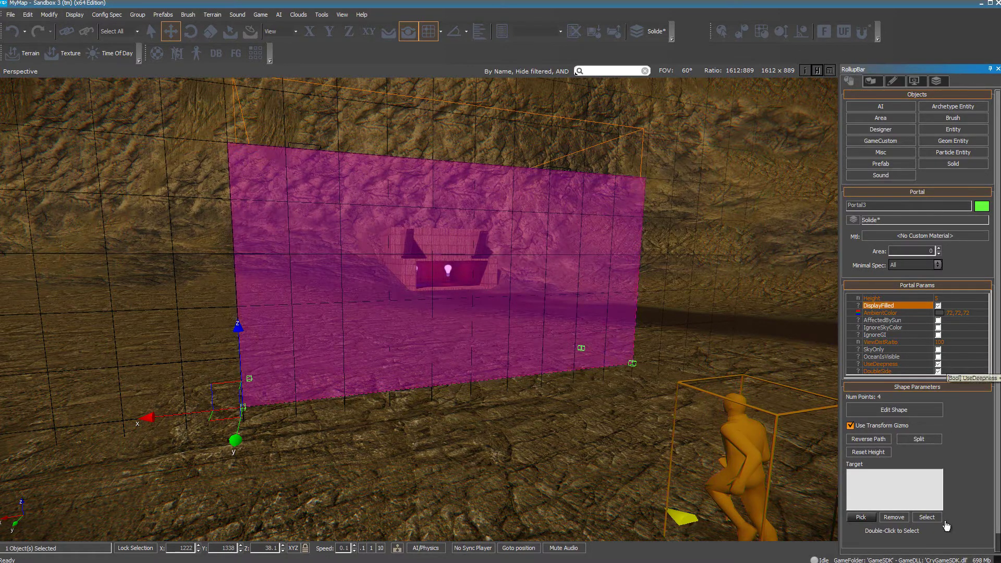
Move the Portal in the Top view so it straddles the bunker's front wall, at X 1221, Y 1336
key("t")
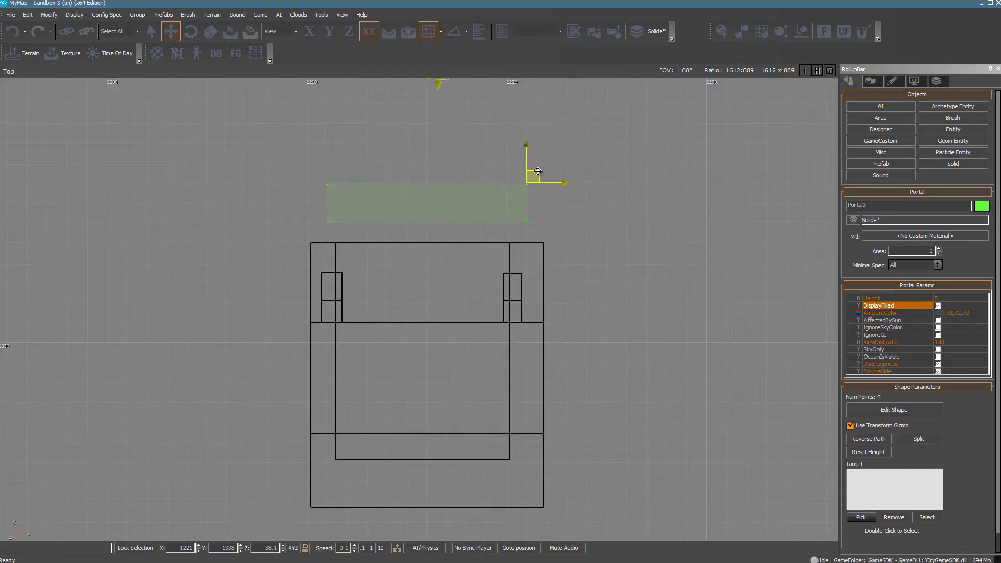
left_click_drag(539, 171, 538, 200)
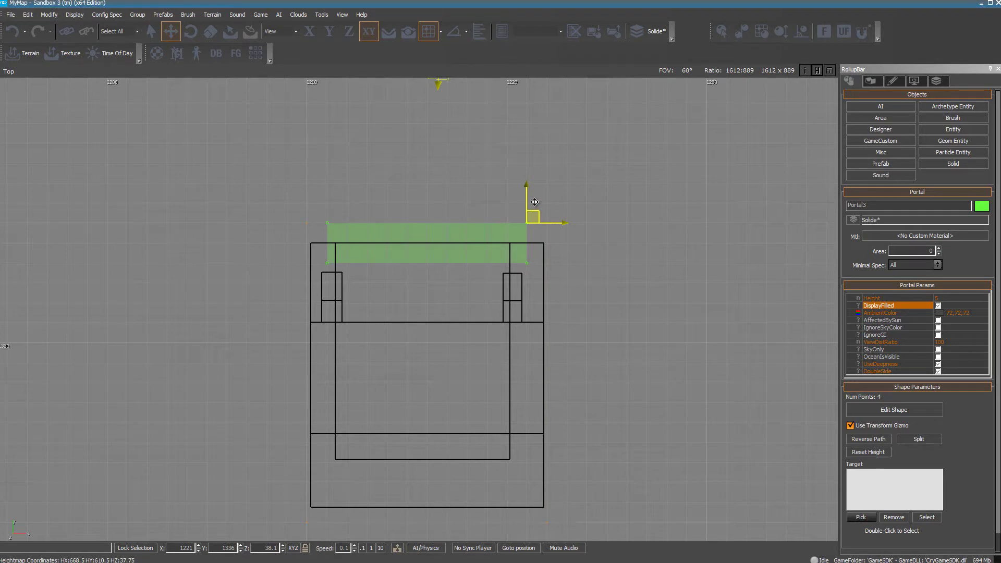
mouse_move(534, 202)
left_mouse_down()
mouse_move(536, 184)
mouse_move(533, 214)
left_mouse_up()
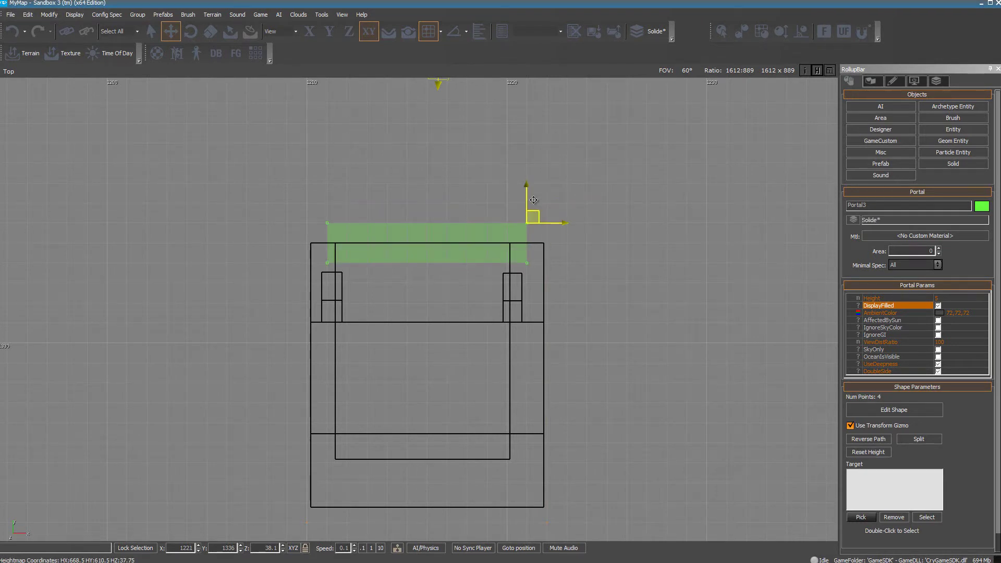
Raise the Portal's height to 6.2 against the bunker's Front view and return to the Perspective view
left_click(9, 72)
mouse_move(61, 108)
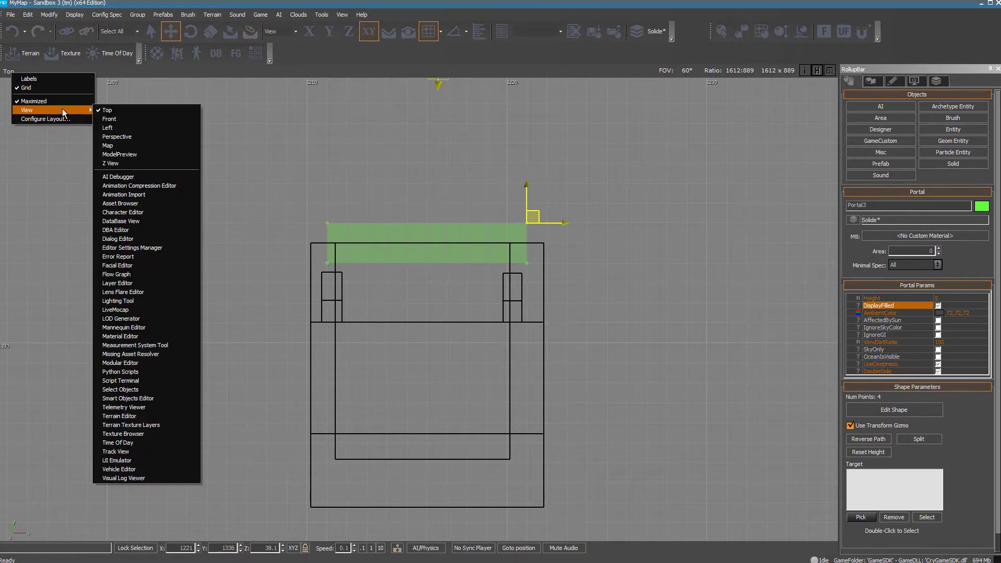
left_click(119, 119)
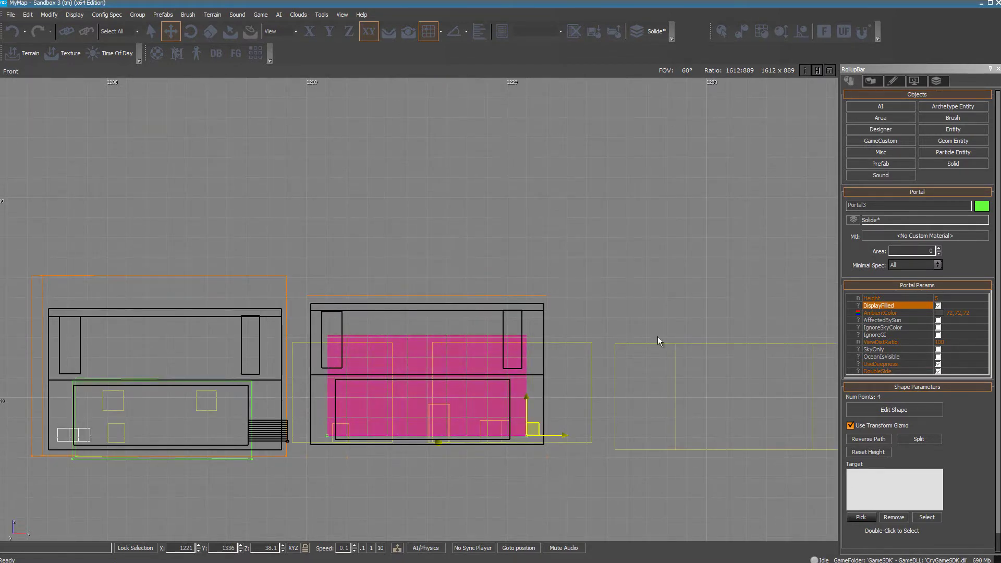
left_click(945, 298)
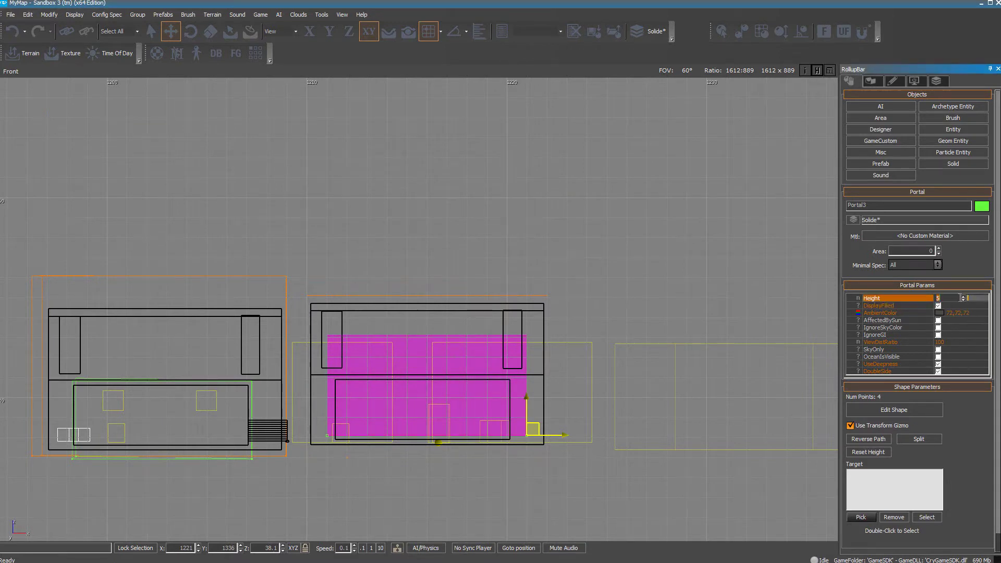
left_click_drag(963, 299, 965, 297)
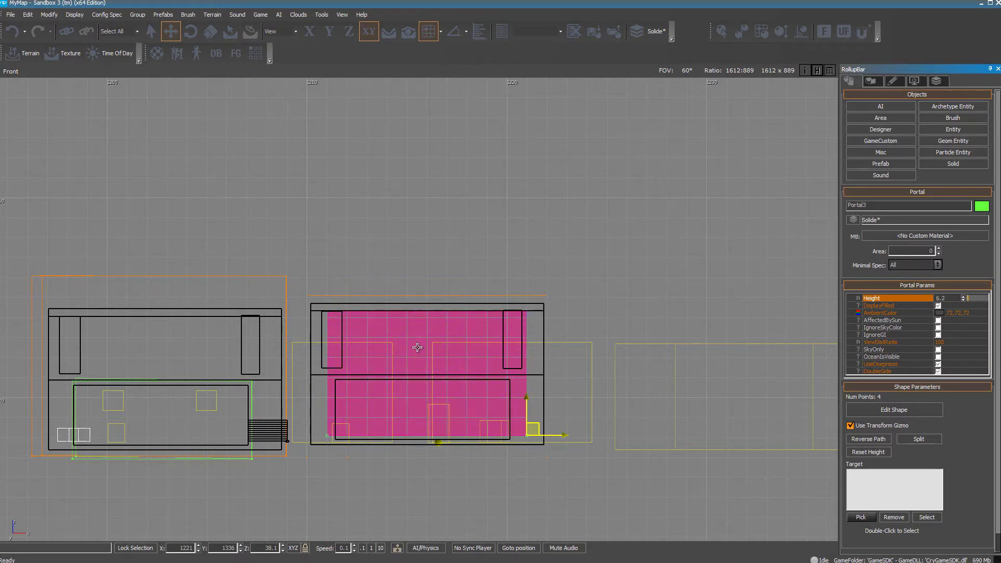
left_click(11, 72)
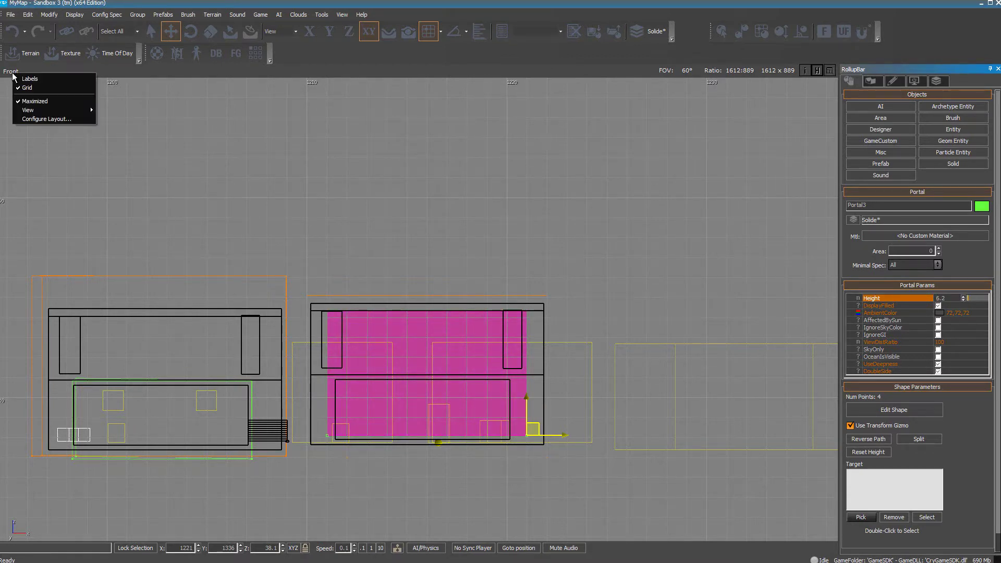
mouse_move(32, 111)
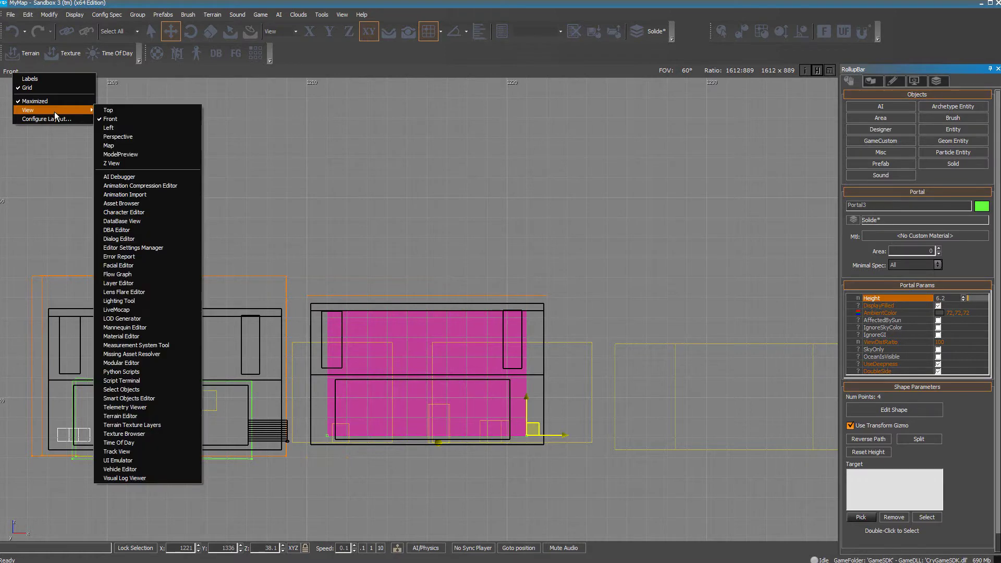
left_click(136, 136)
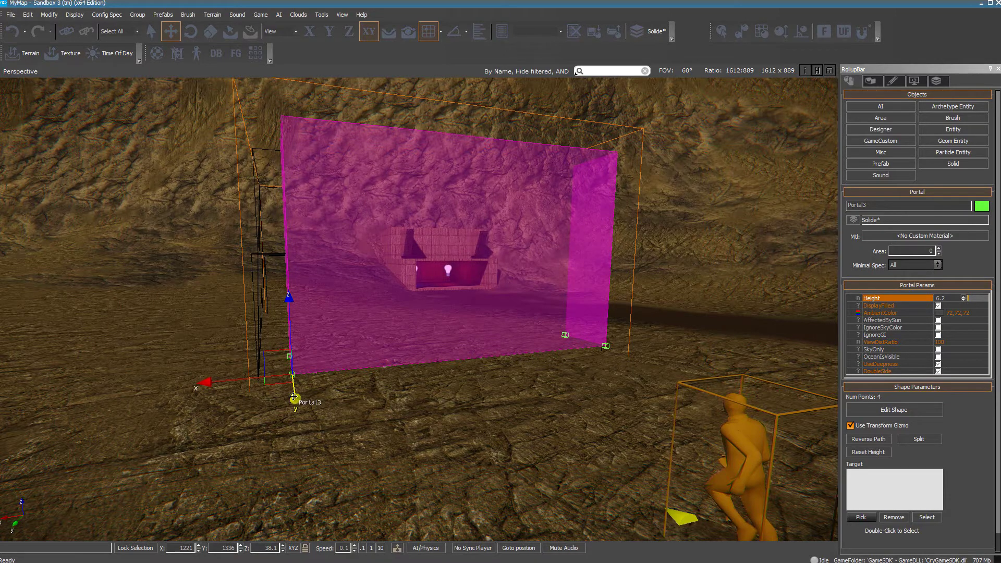
Move the Portal along Y to 1337 and check its position in front of the bunker in the Top view
mouse_move(293, 397)
left_mouse_down()
mouse_move(289, 365)
mouse_move(297, 413)
left_mouse_up()
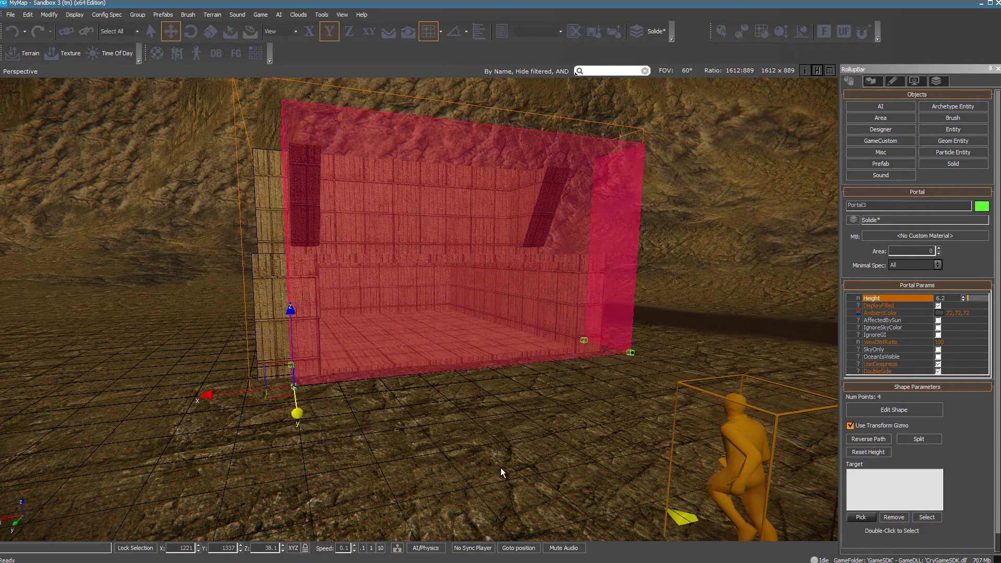
left_click(15, 73)
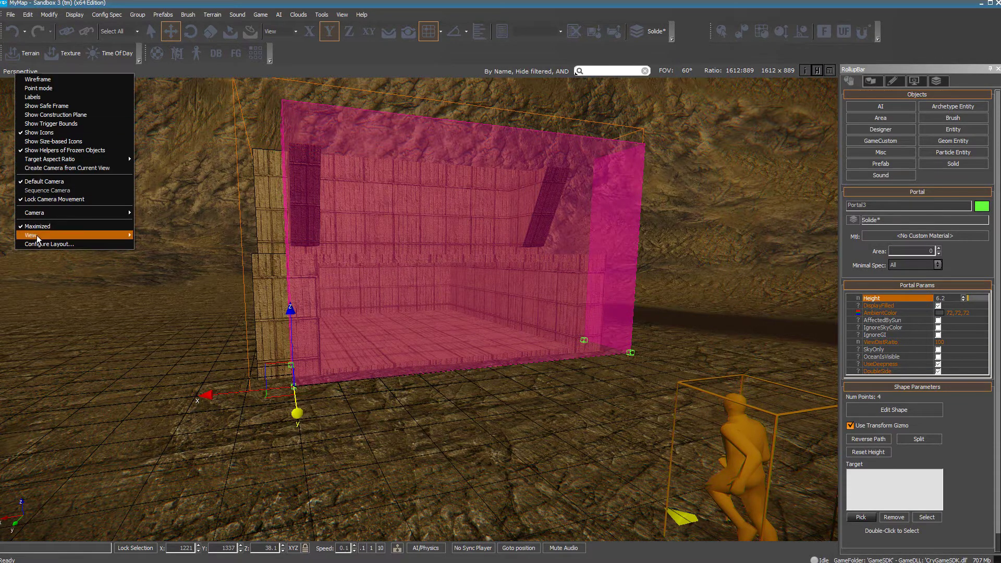
mouse_move(38, 237)
left_click(170, 235)
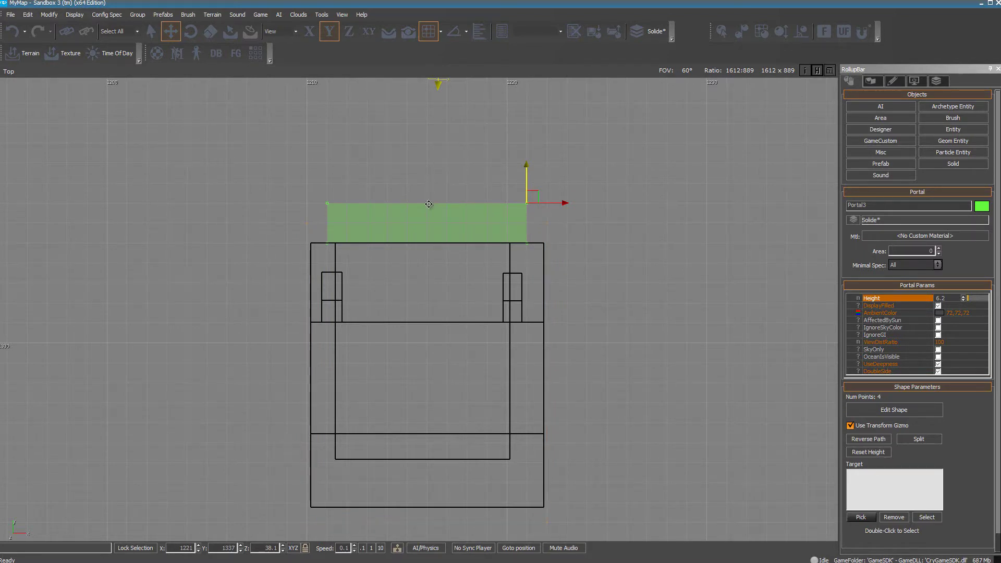
Check the Portal's fit against the bunker in the Front view and return to the Perspective view
left_click(9, 73)
mouse_move(32, 110)
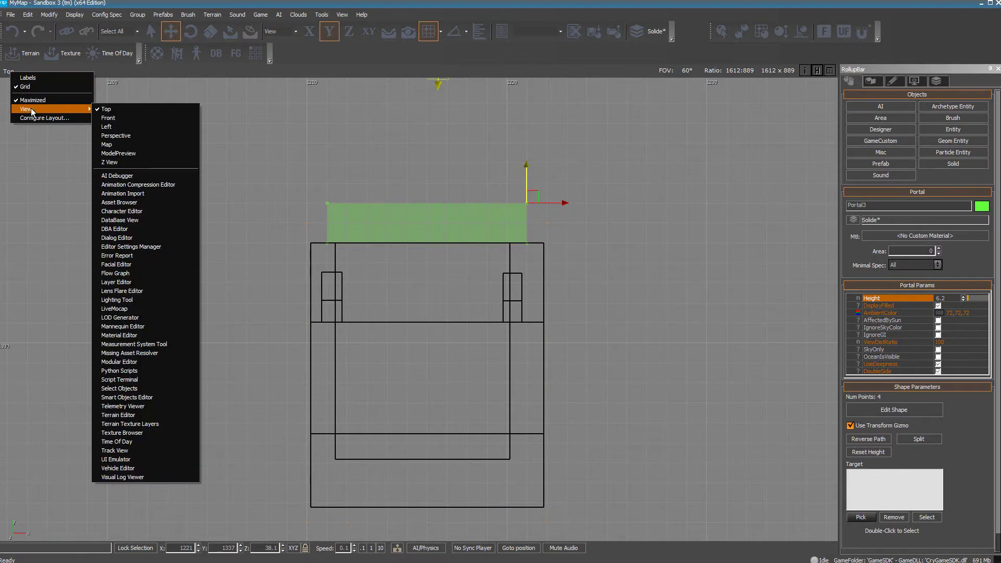
left_click(108, 118)
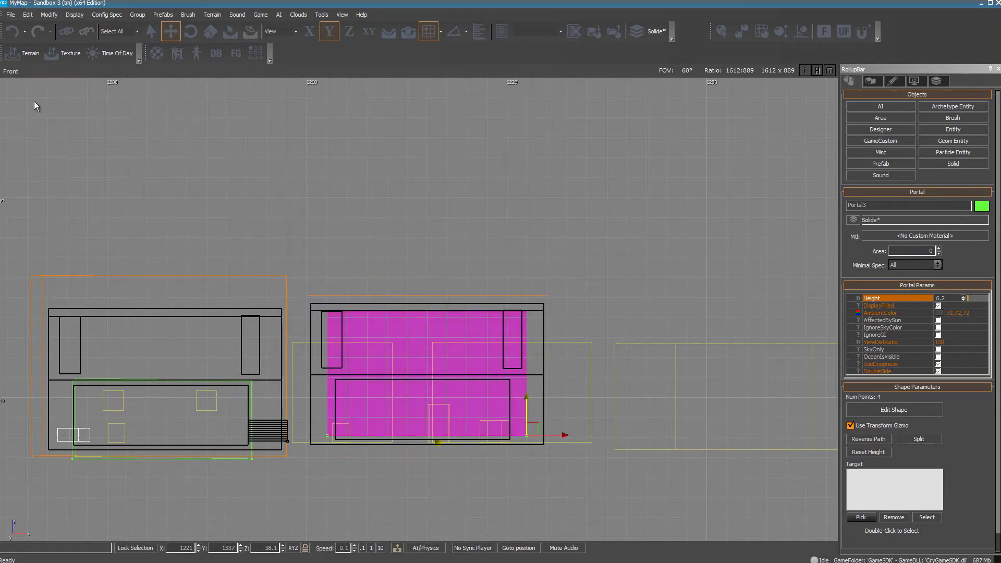
left_click(10, 71)
mouse_move(70, 108)
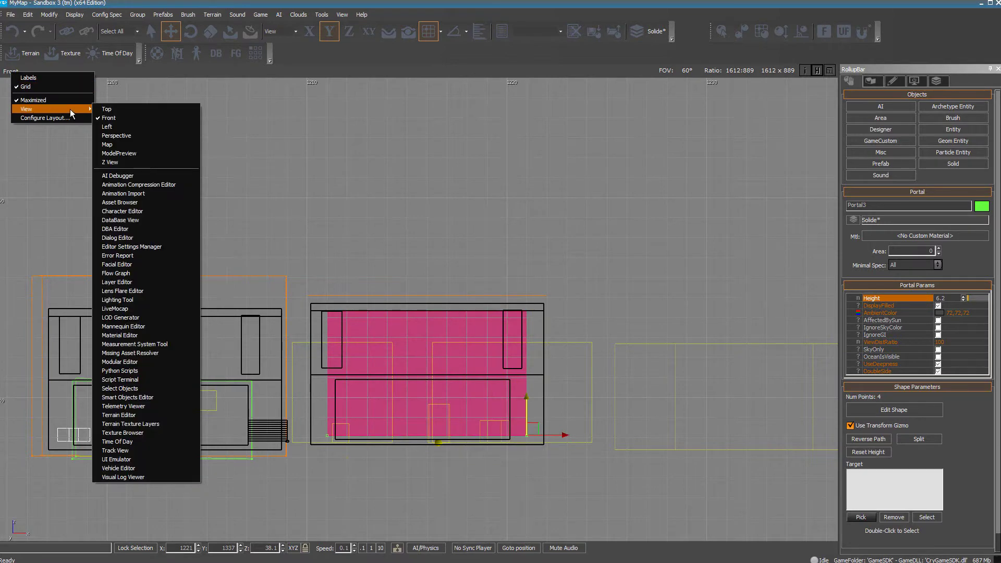
left_click(137, 137)
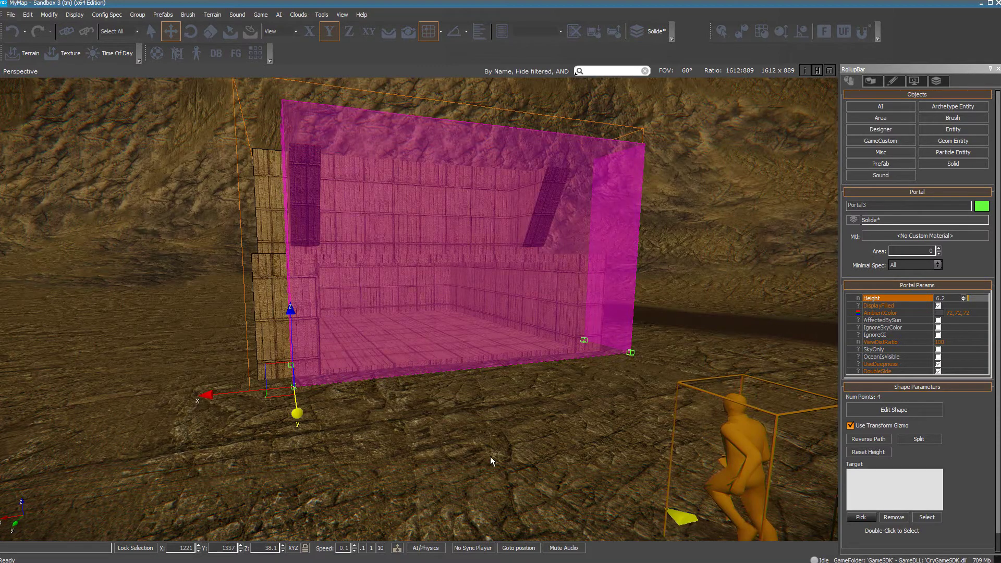
Turn off the Portal's filled display and deselect it
left_click(938, 306)
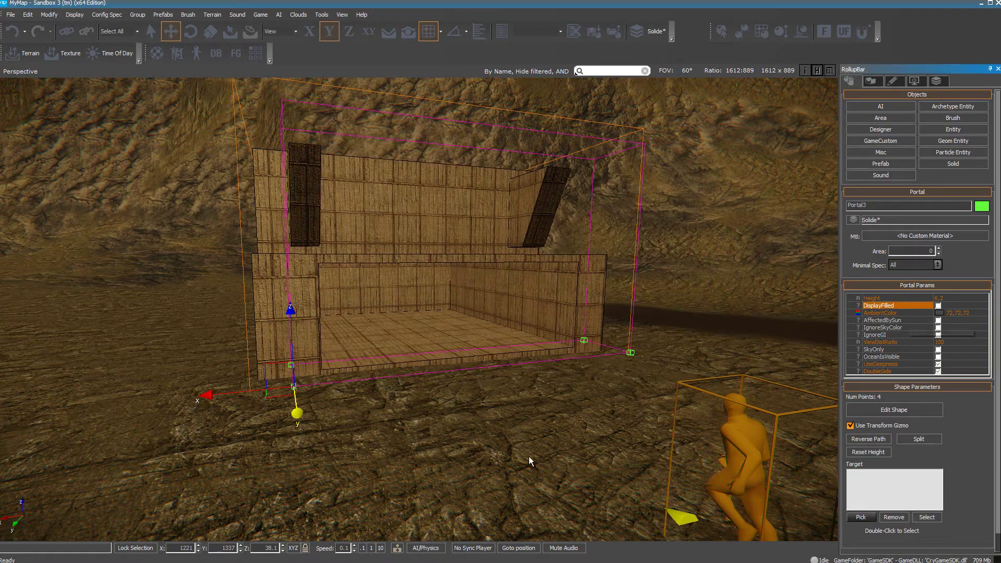
scroll(492, 487, "down", 1)
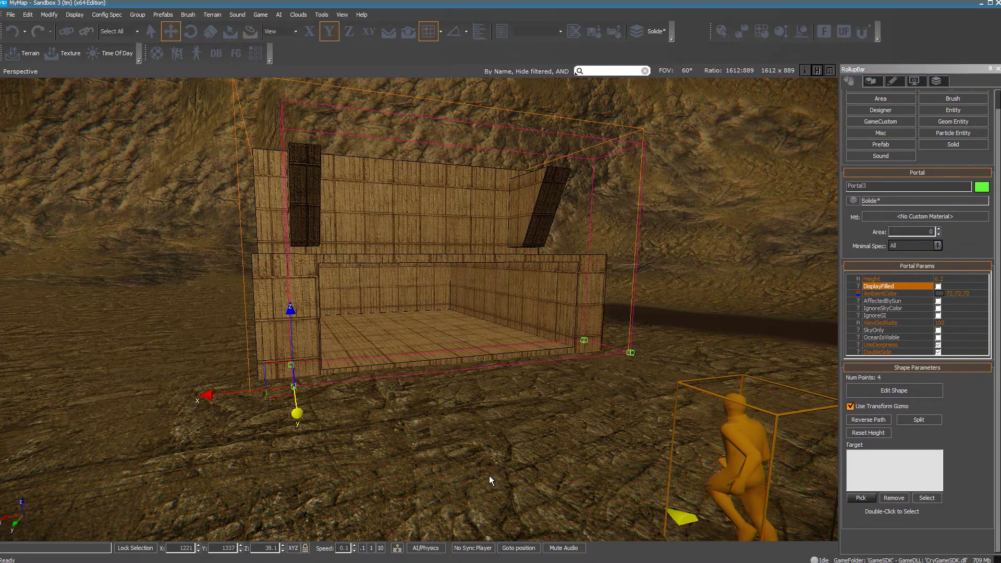
right_click_drag(489, 475, 489, 473)
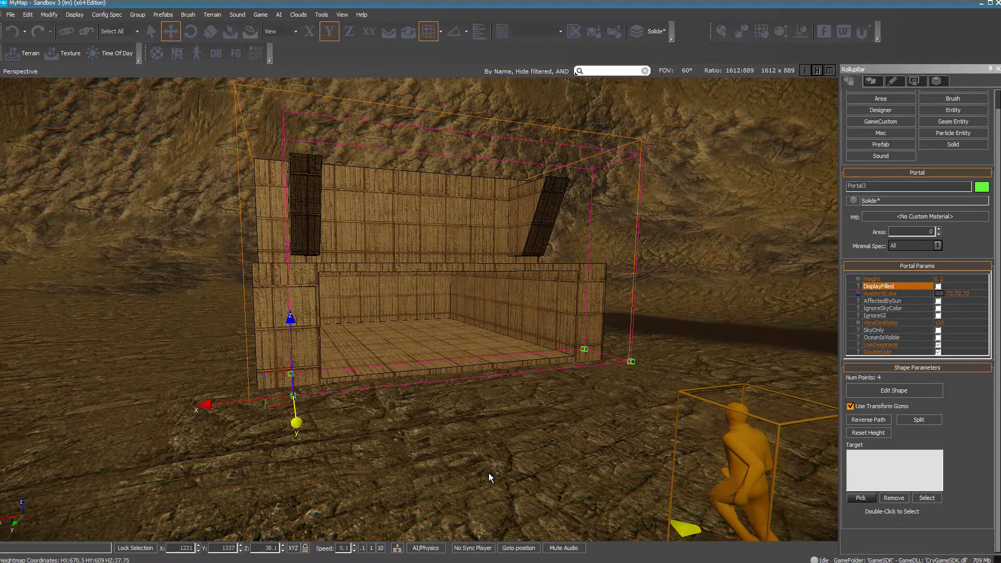
left_click(489, 473)
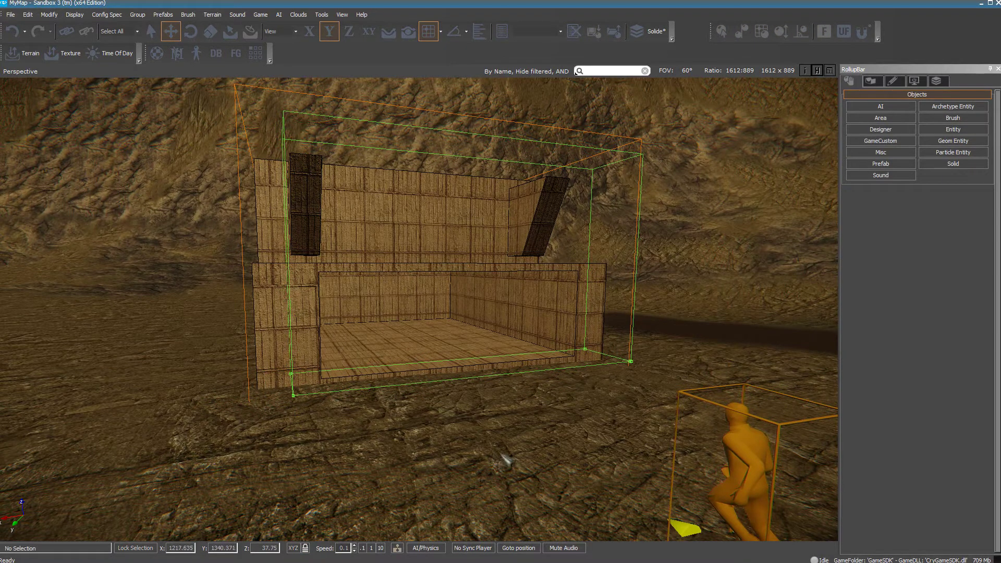
Play-test the map by walking into the bunker and back out, examining the interior lighting, then leave game mode
key("ctrl+g")
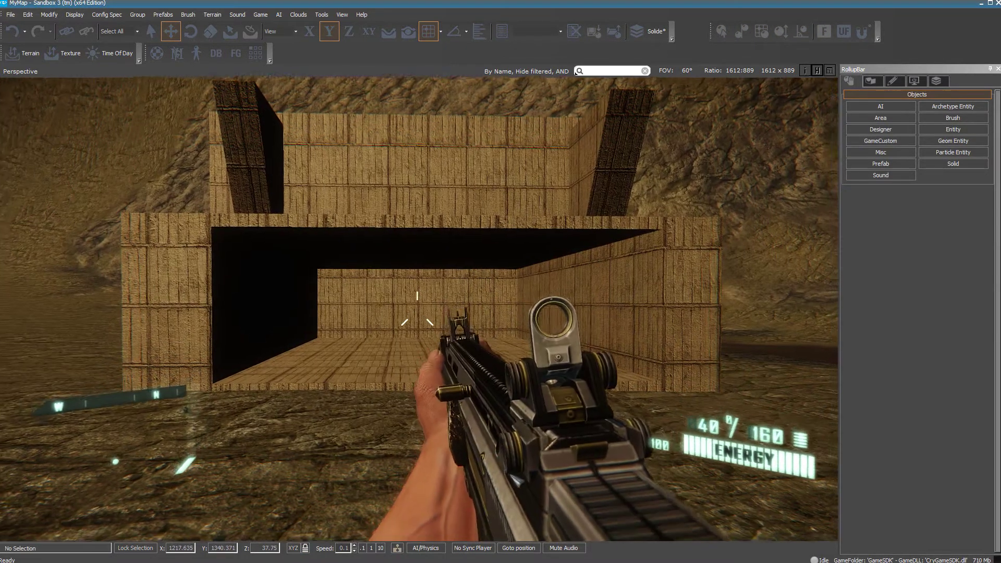
key("w")
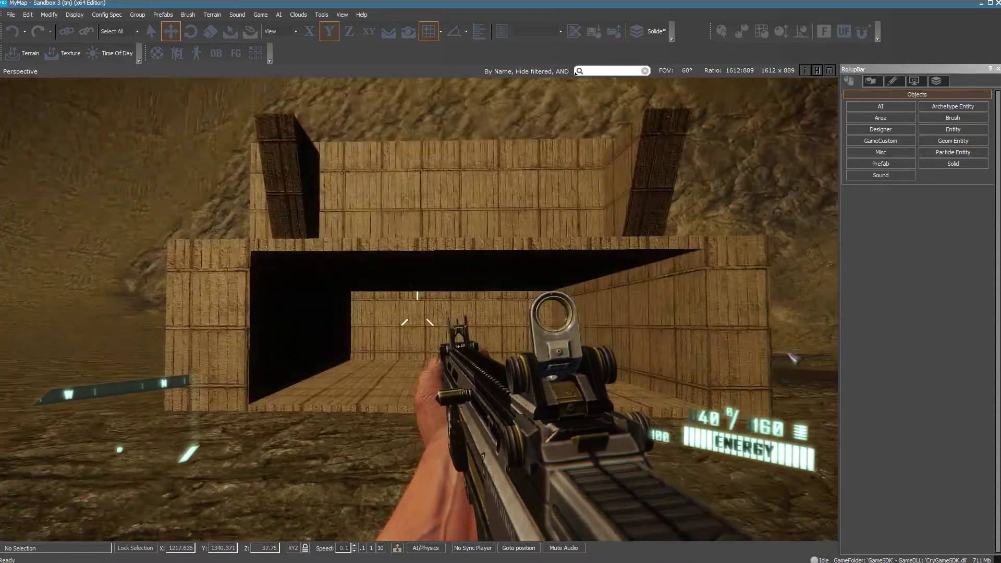
key("w")
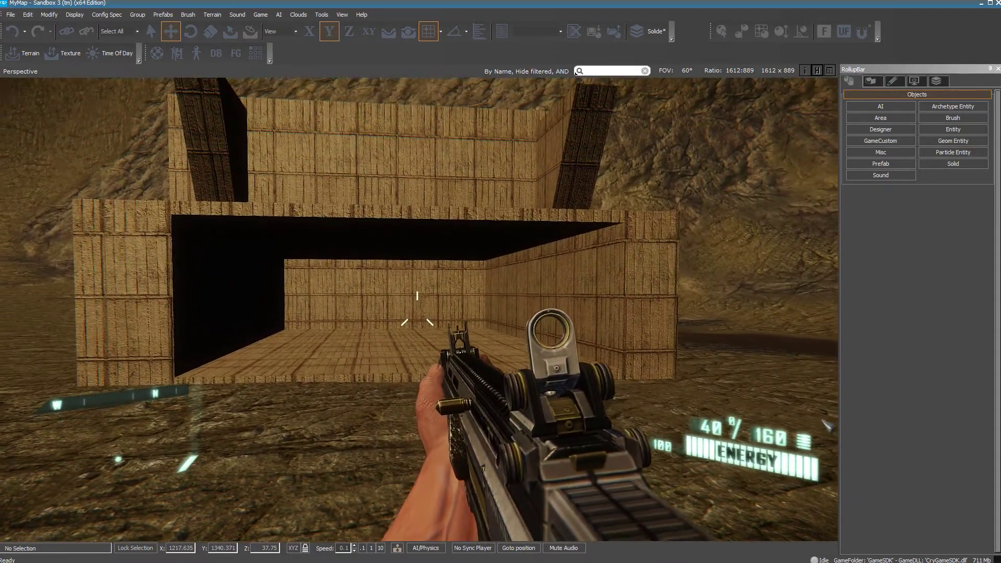
key("w")
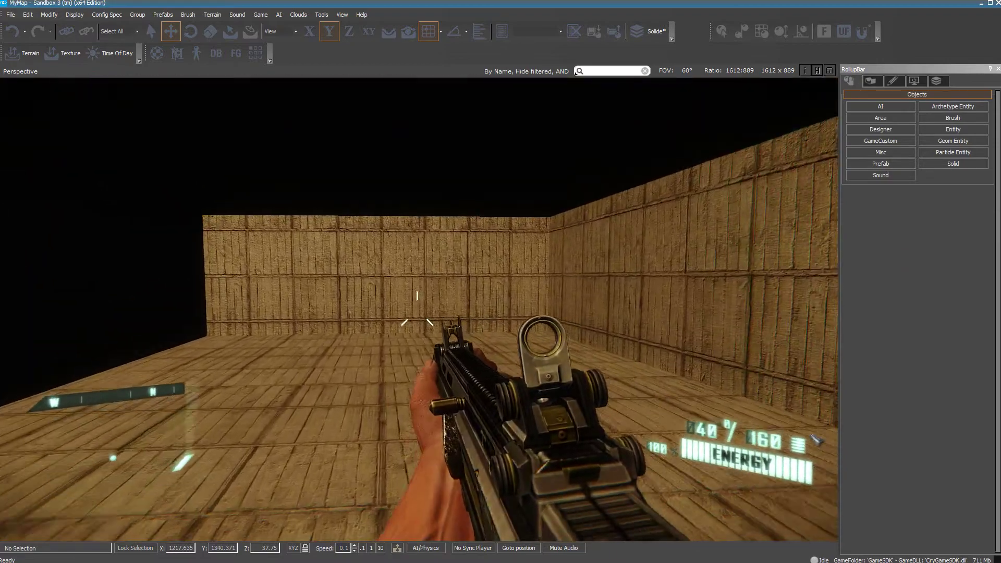
key("w")
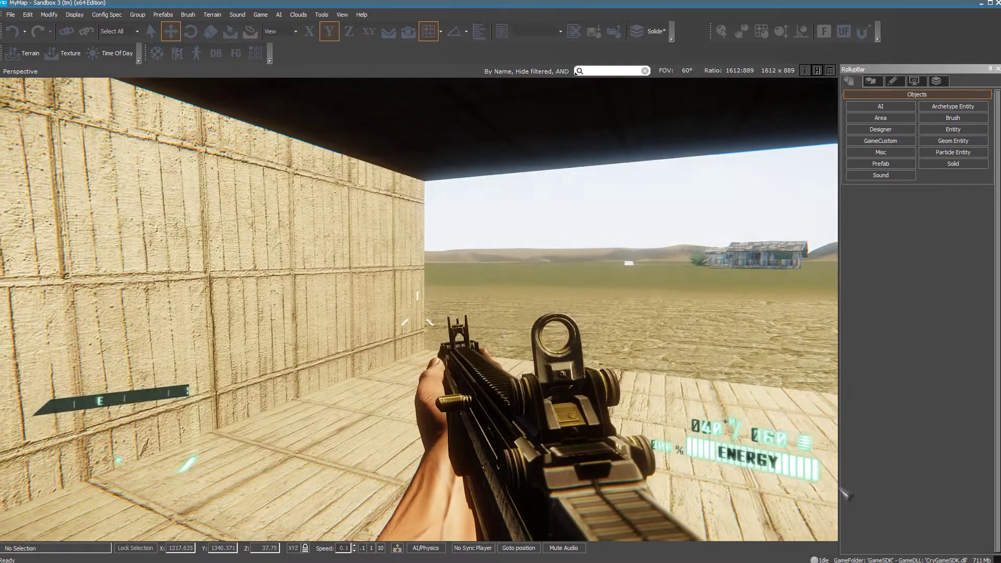
key("s")
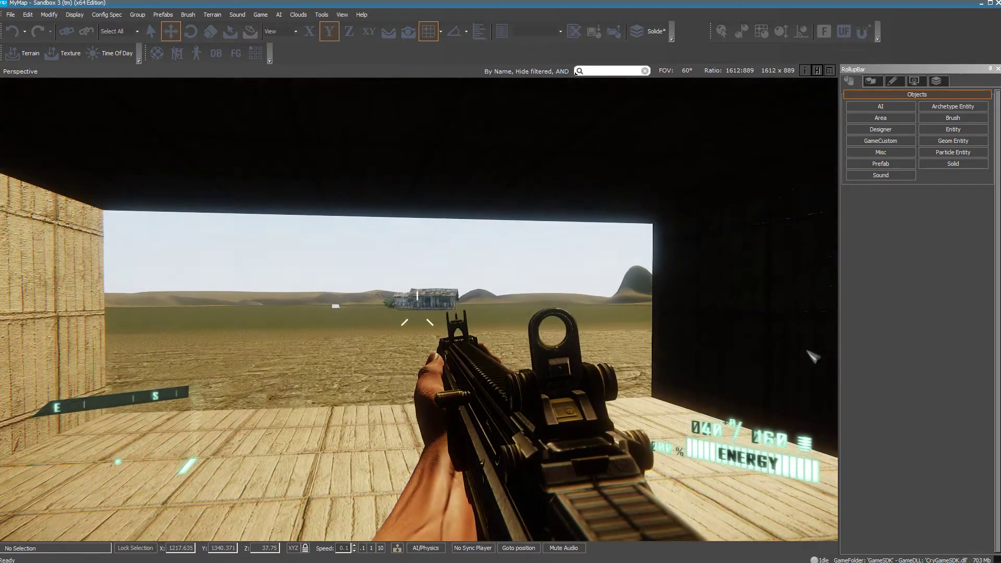
key("w")
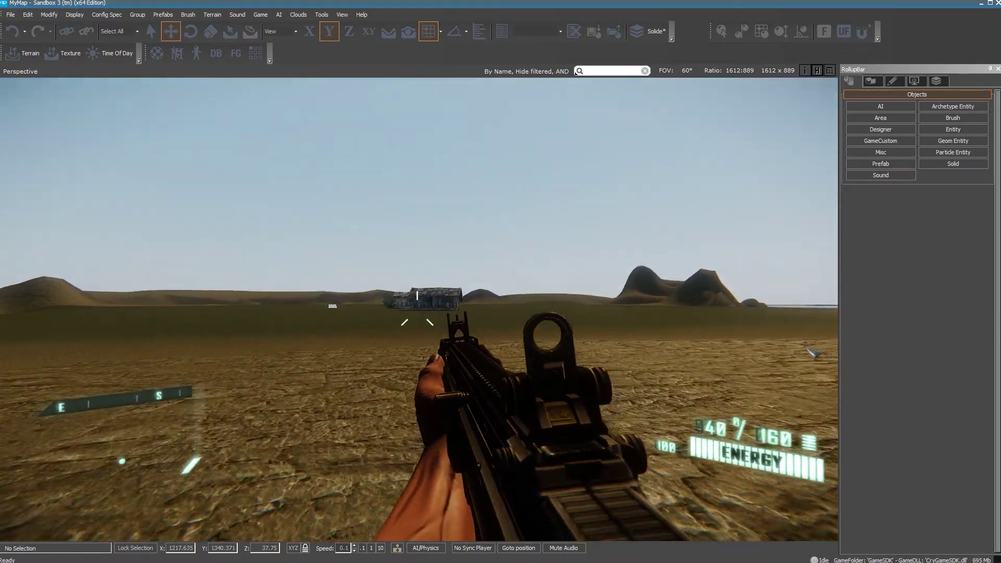
key("Escape")
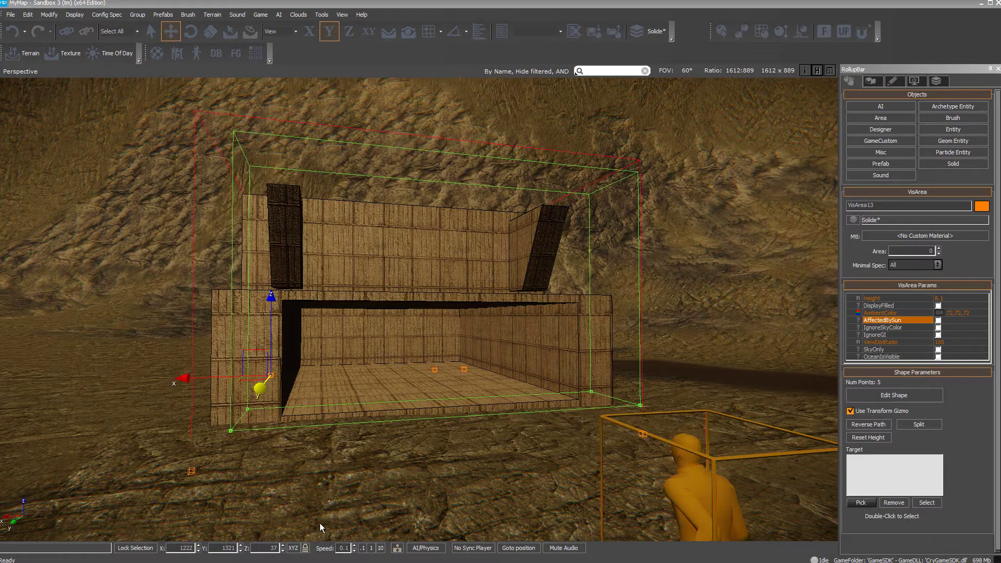
Check the VisArea's extent around the bunker with its filled display and enable AffectedBySun on it
left_click(938, 305)
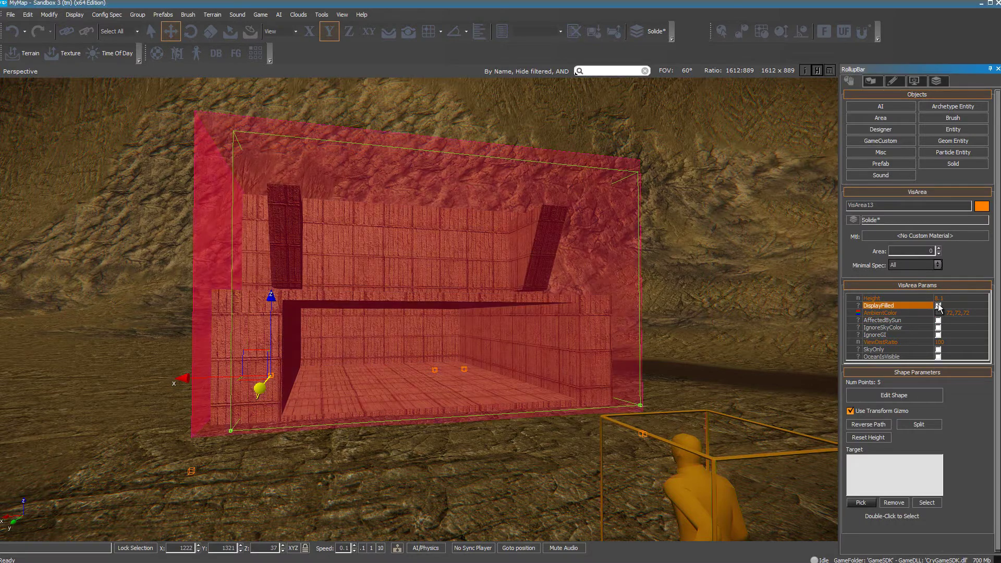
left_click(938, 306)
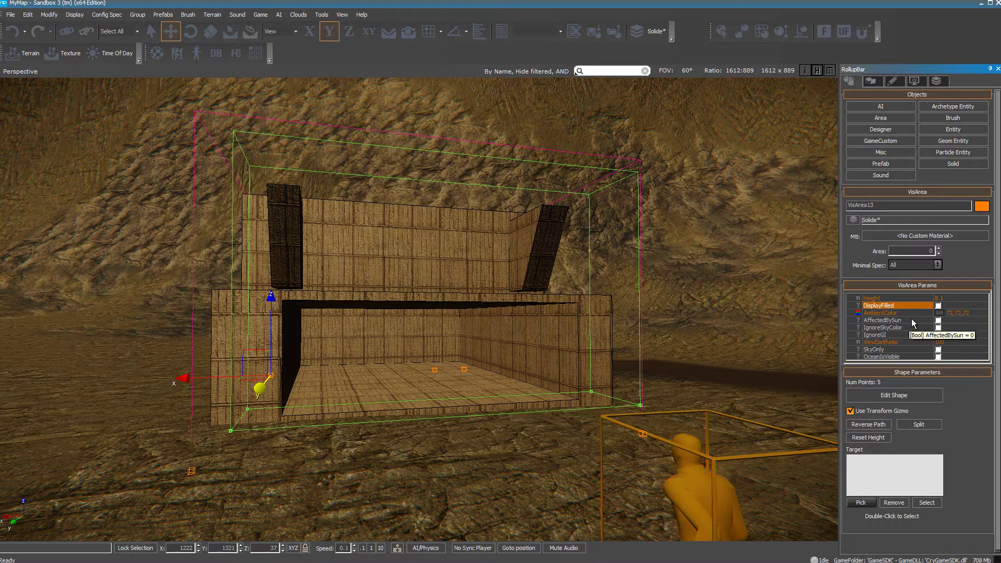
left_click(938, 320)
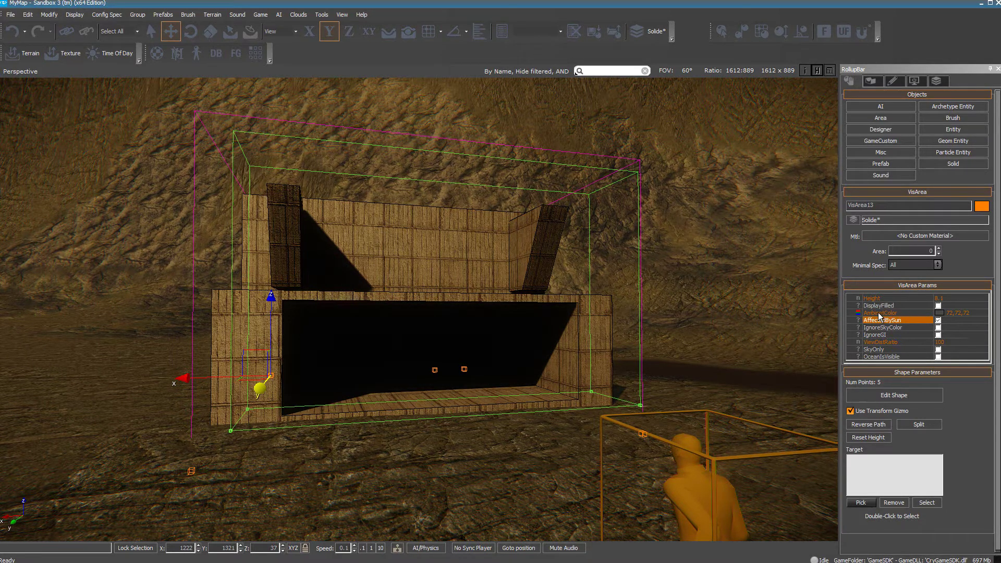
Set the VisArea's AmbientColor to the near-white 244,244,244
left_click(939, 313)
left_click(939, 314)
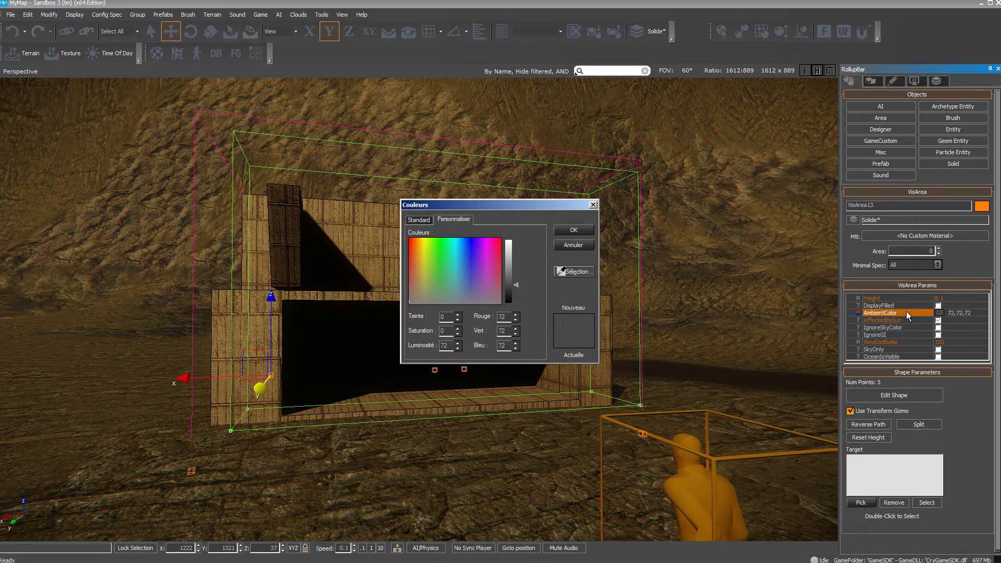
left_click(508, 245)
left_click(565, 230)
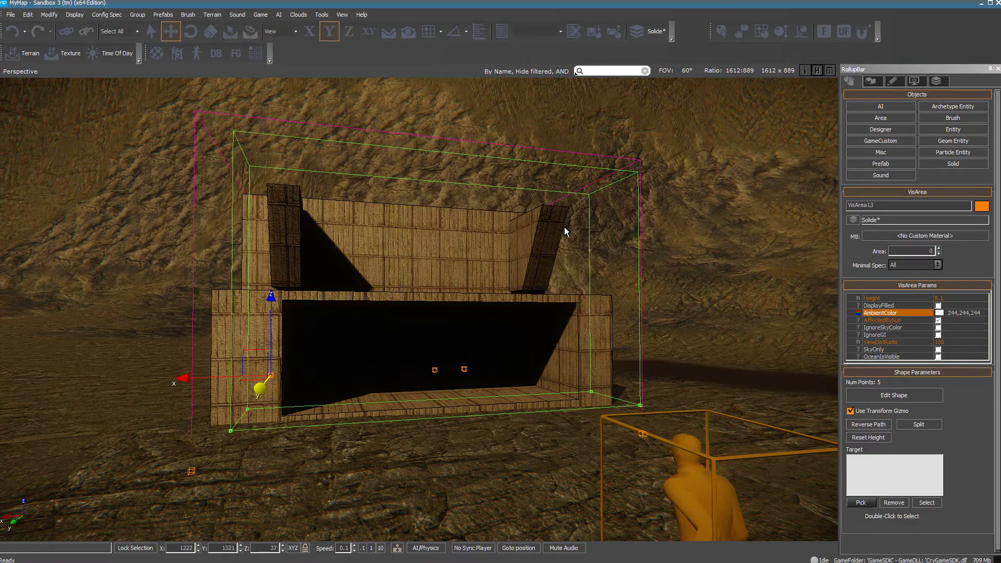
Play-test the bunker with the bright ambient colour, walking inside and back out before leaving game mode
right_click_drag(489, 476, 489, 476)
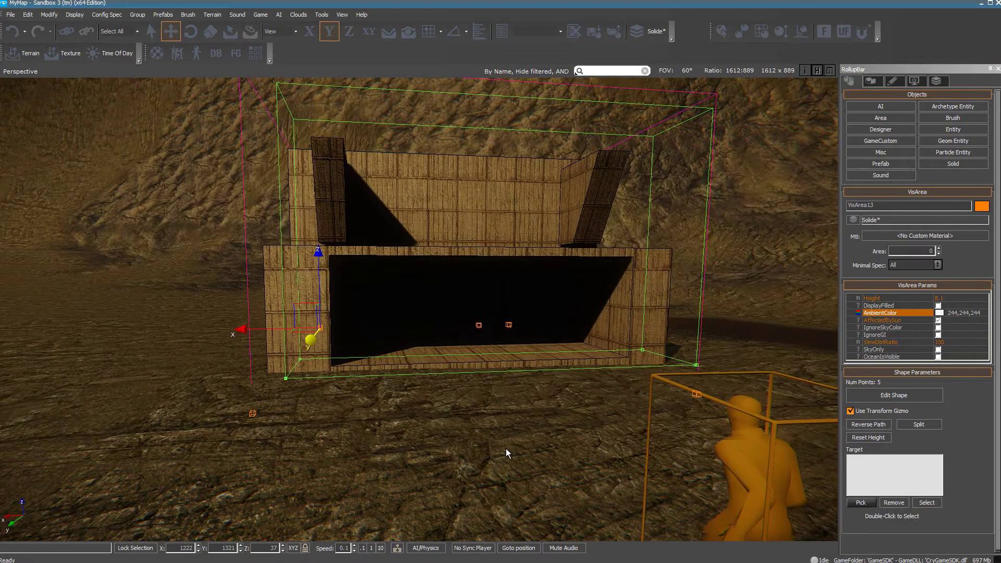
key("ctrl+g")
key("w")
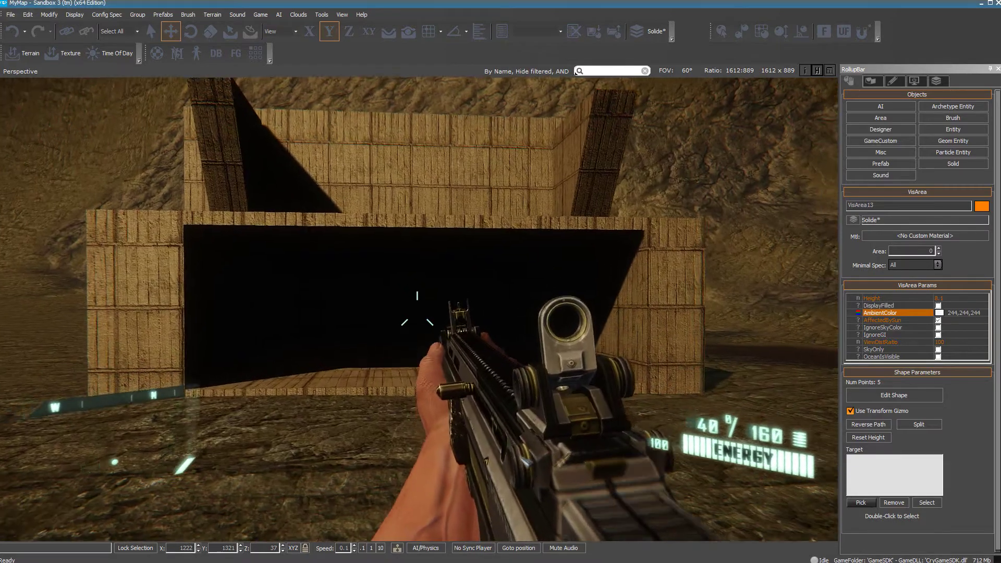
key("w")
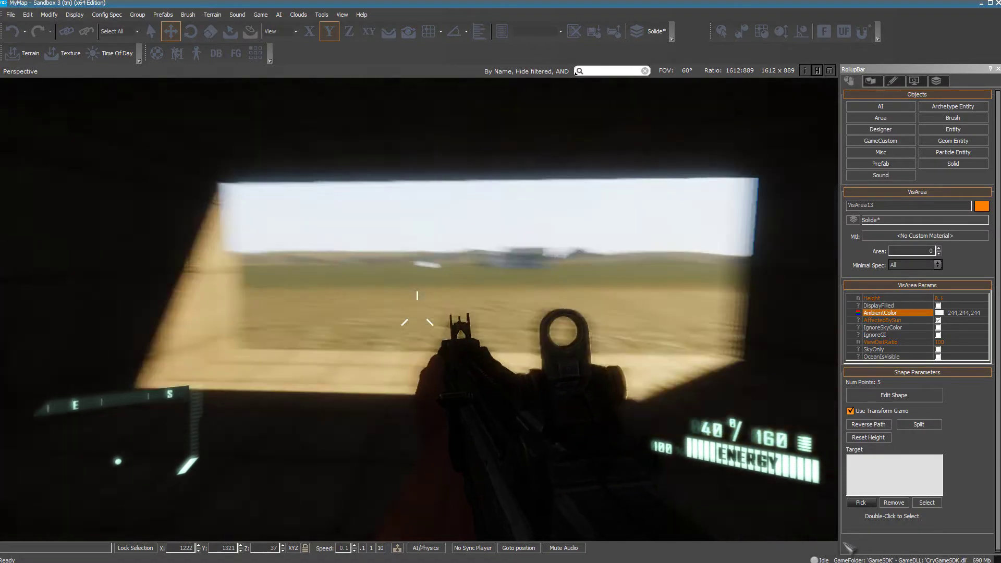
key("w")
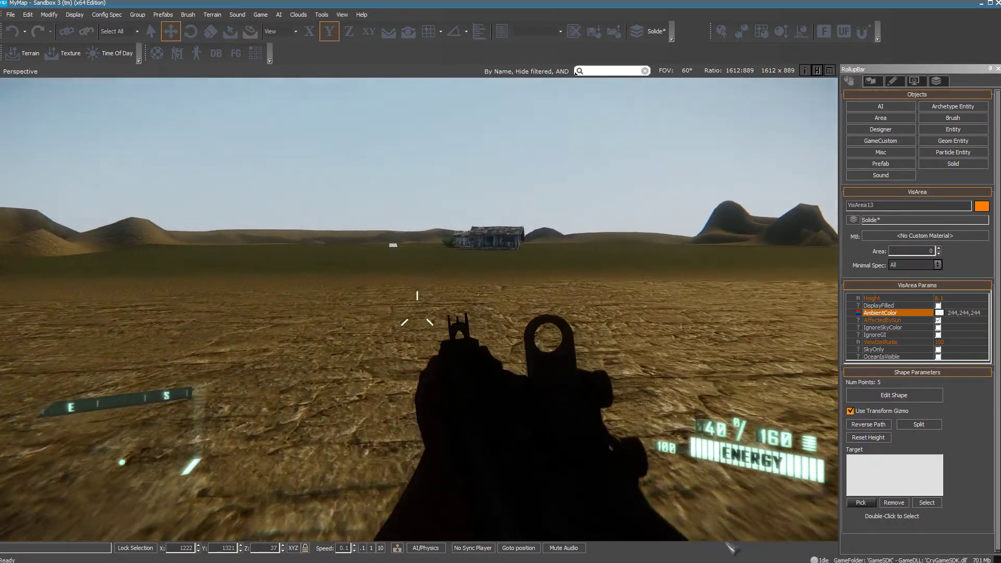
key("Escape")
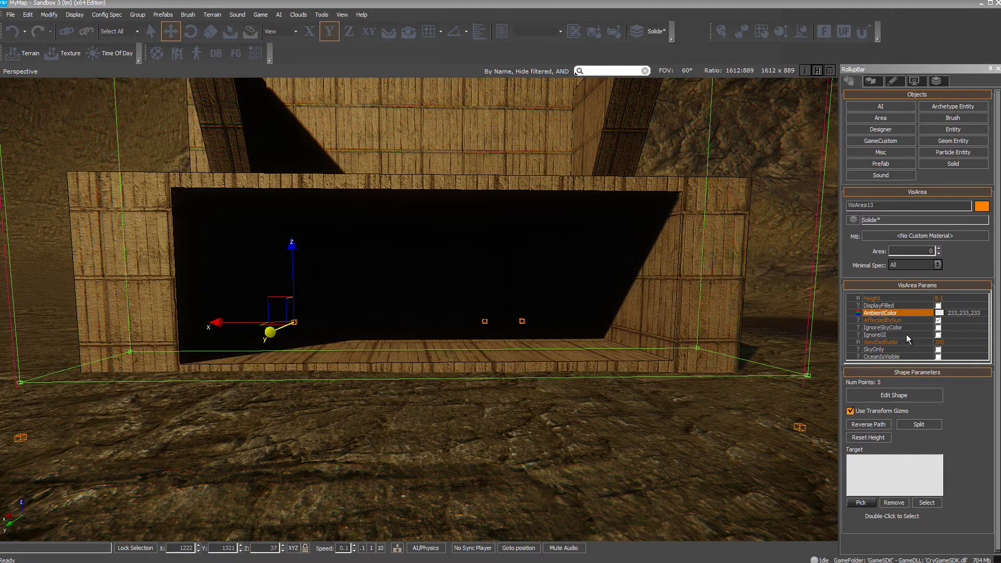
Darken the VisArea's AmbientColor to 27,27,27
left_click(941, 312)
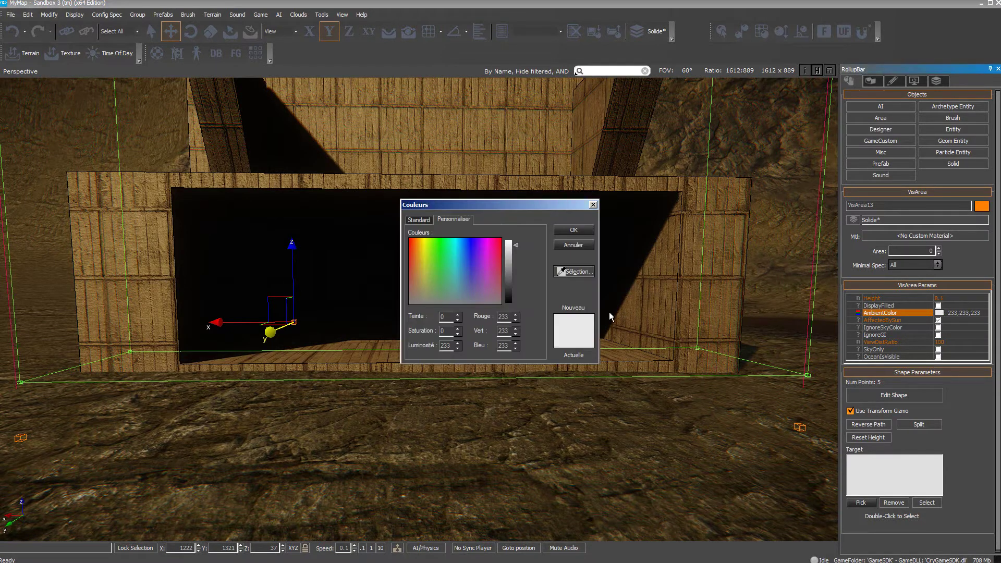
left_click(509, 296)
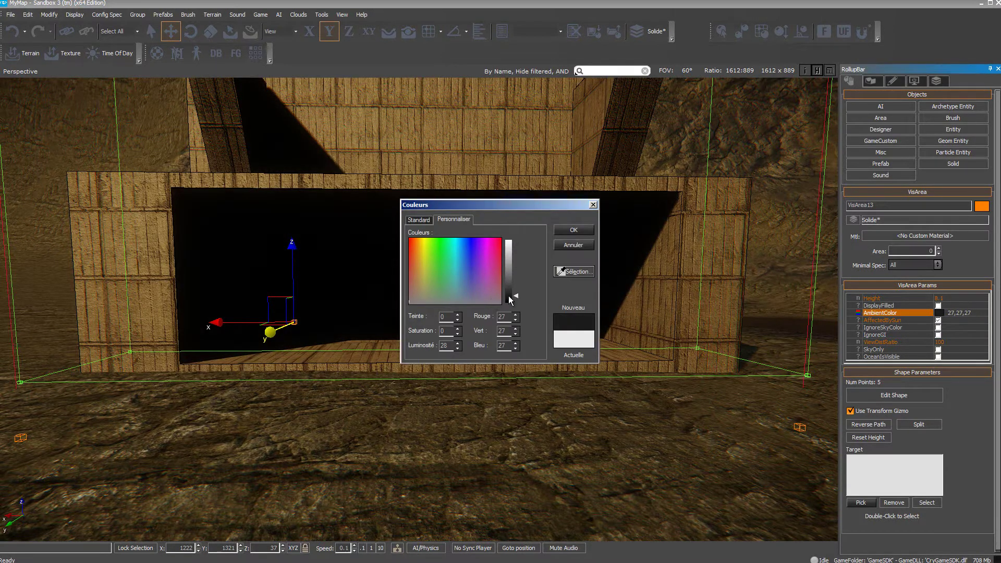
left_click(574, 231)
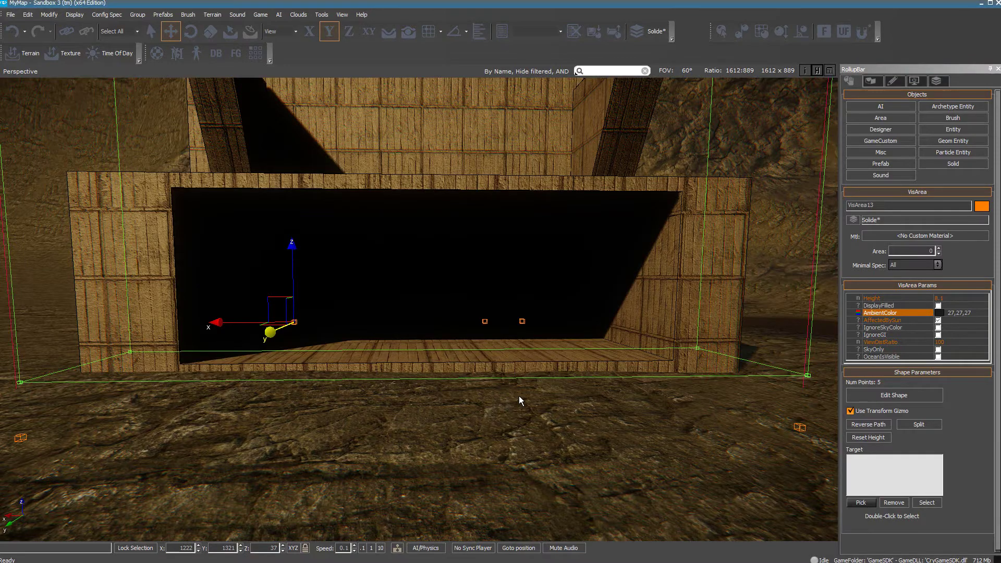
Play-test the bunker with the dark ambient colour, walking inside and back out before leaving game mode
key("ctrl+g")
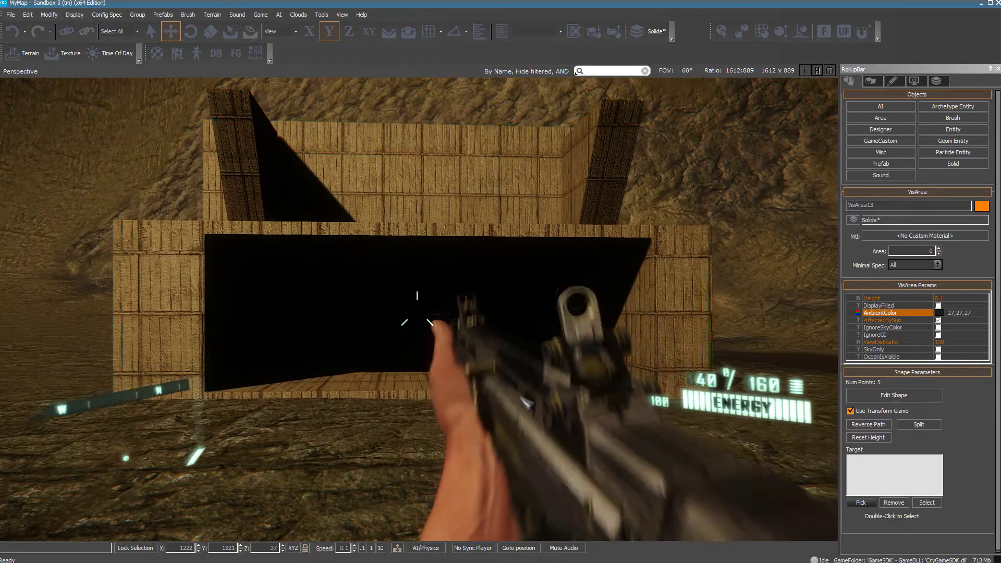
key("w")
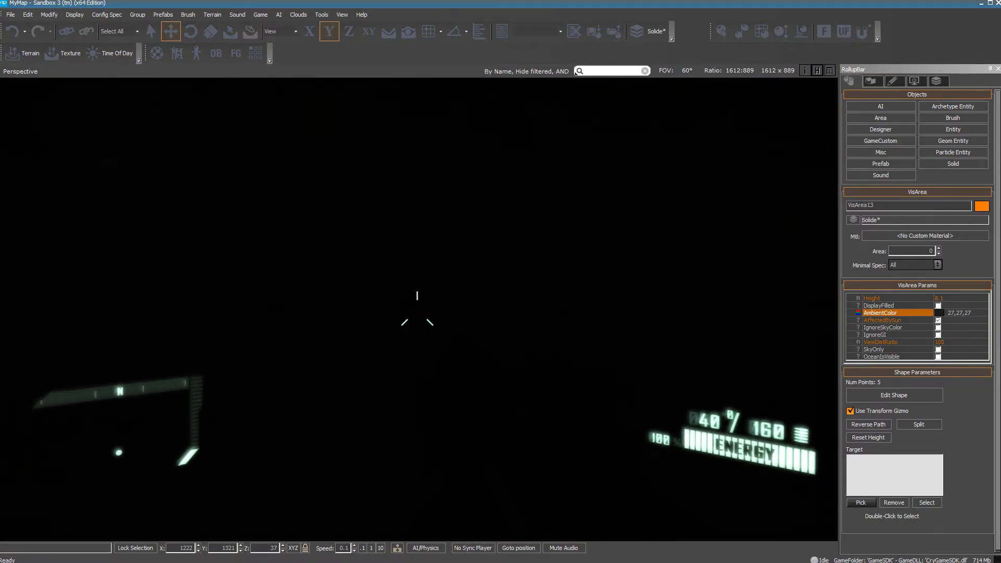
key("w")
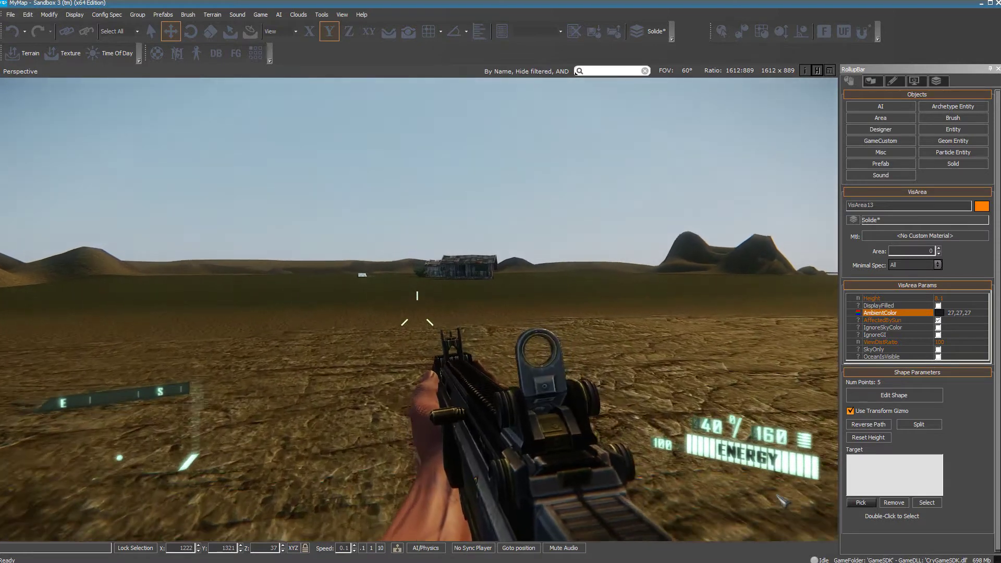
key("Escape")
Place a Light entity inside the bunker and raise it towards the ceiling, to a Z position of about 39.86
right_click_drag(610, 445, 610, 444)
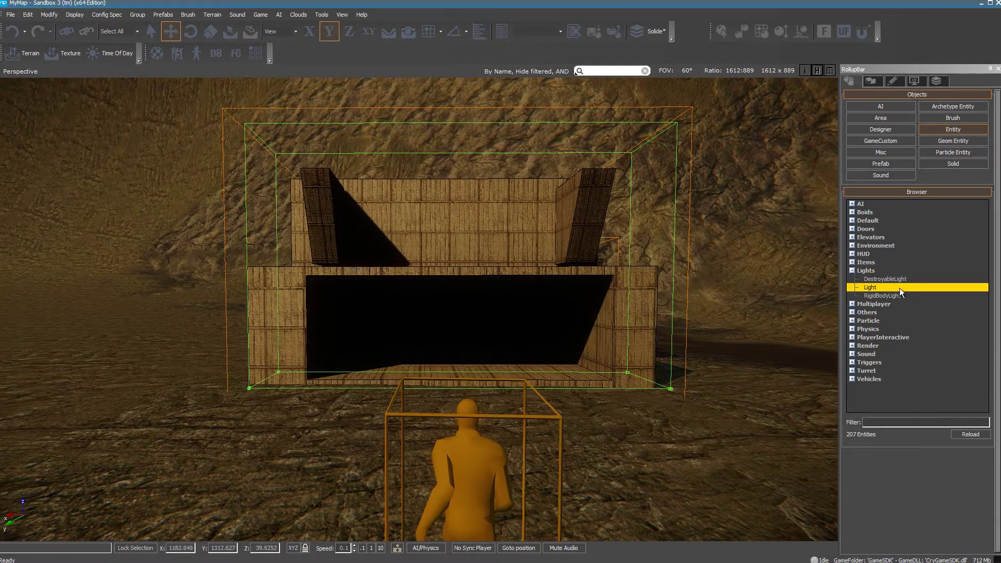
left_click(870, 286)
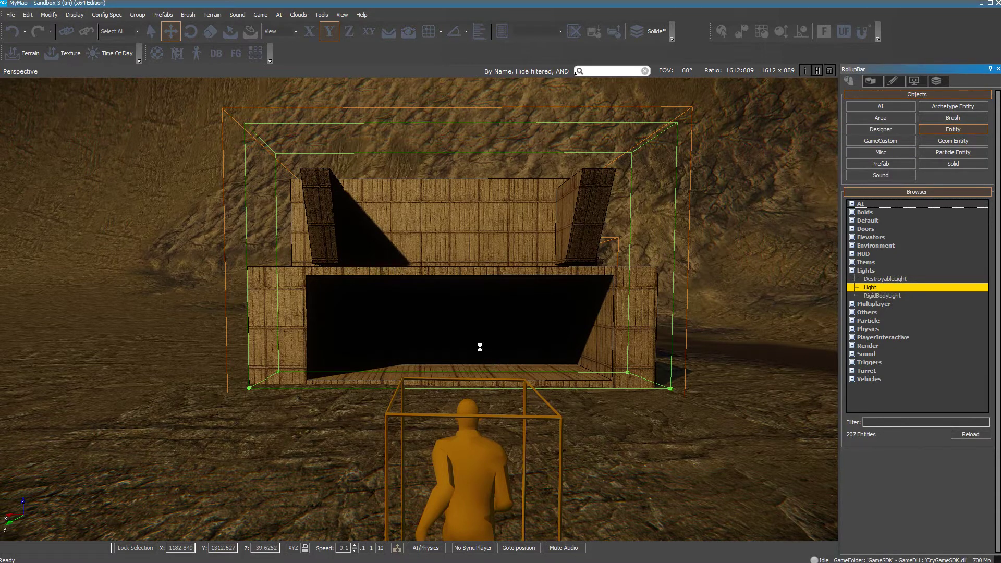
left_click_drag(480, 347, 454, 345)
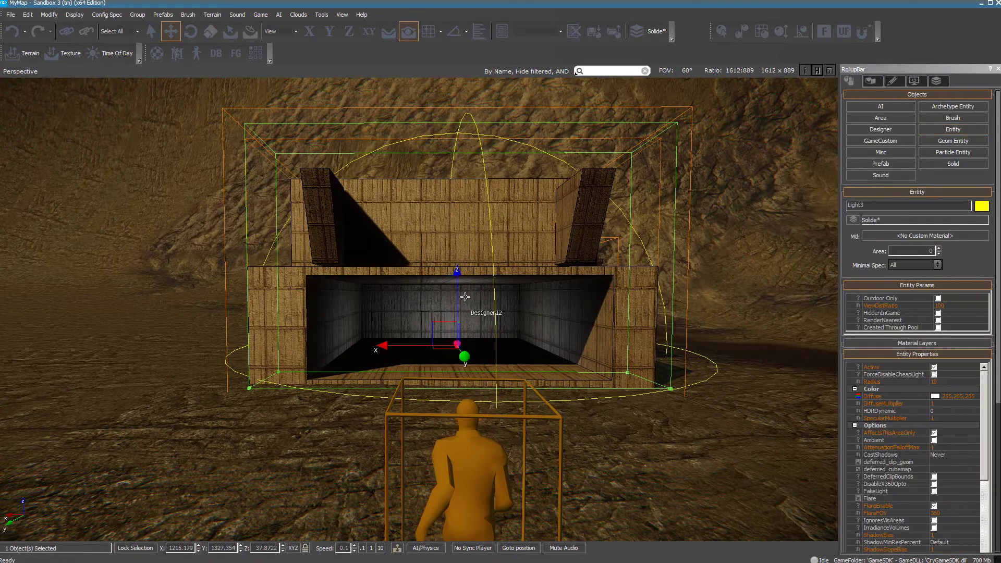
left_click_drag(457, 274, 459, 230)
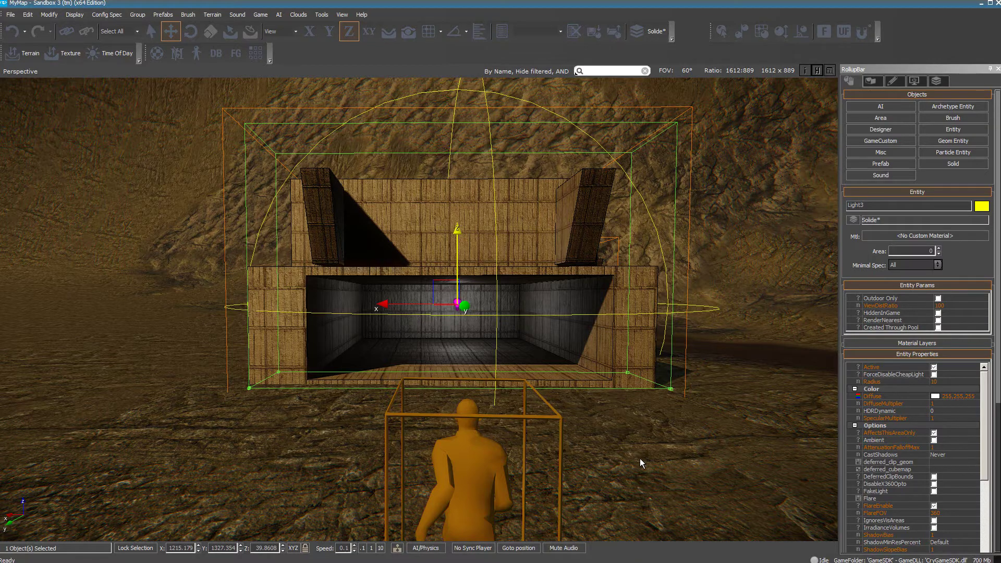
Play-test the lit bunker, walking through the interior and back out before leaving game mode
key("ctrl+g")
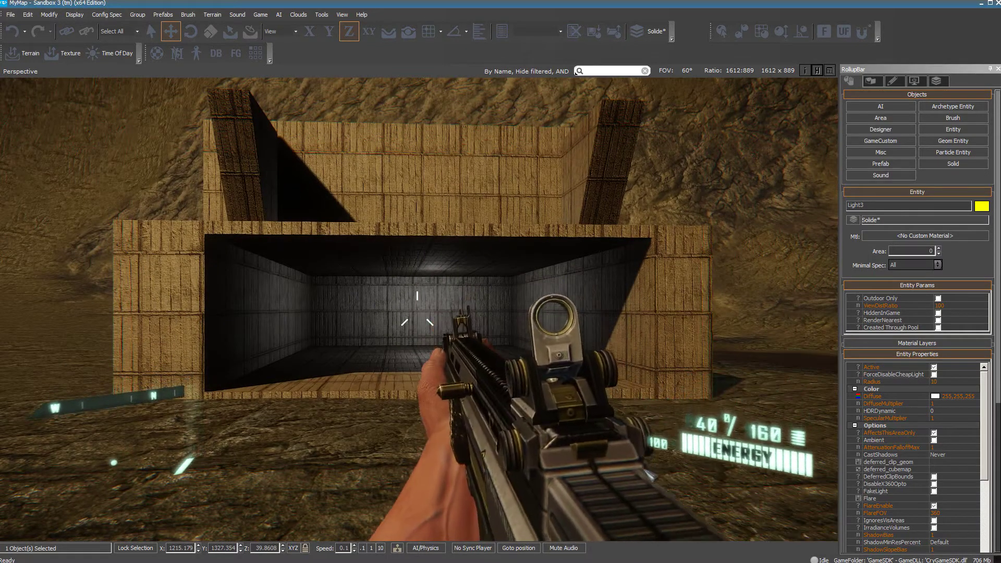
key("w")
key("w")
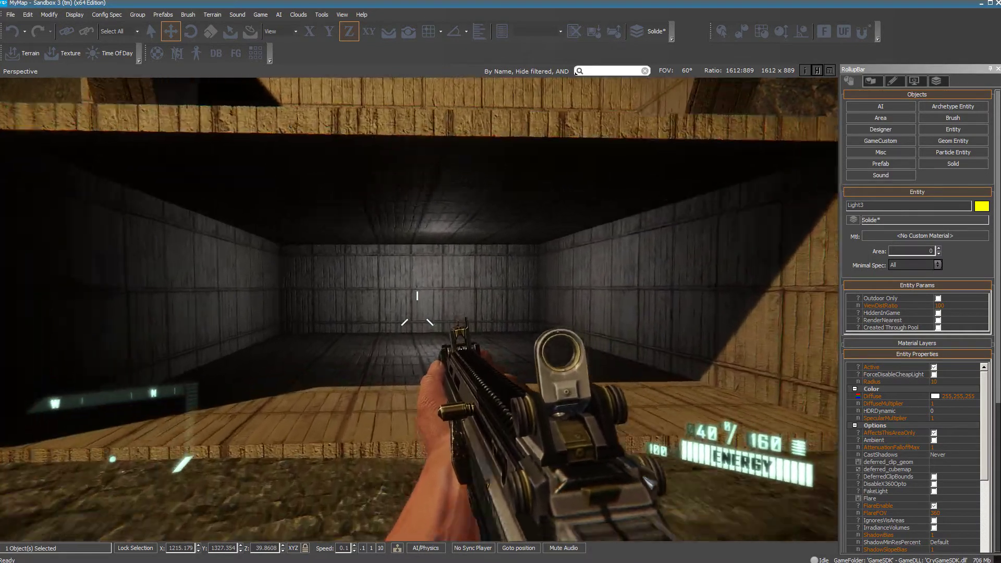
key("w")
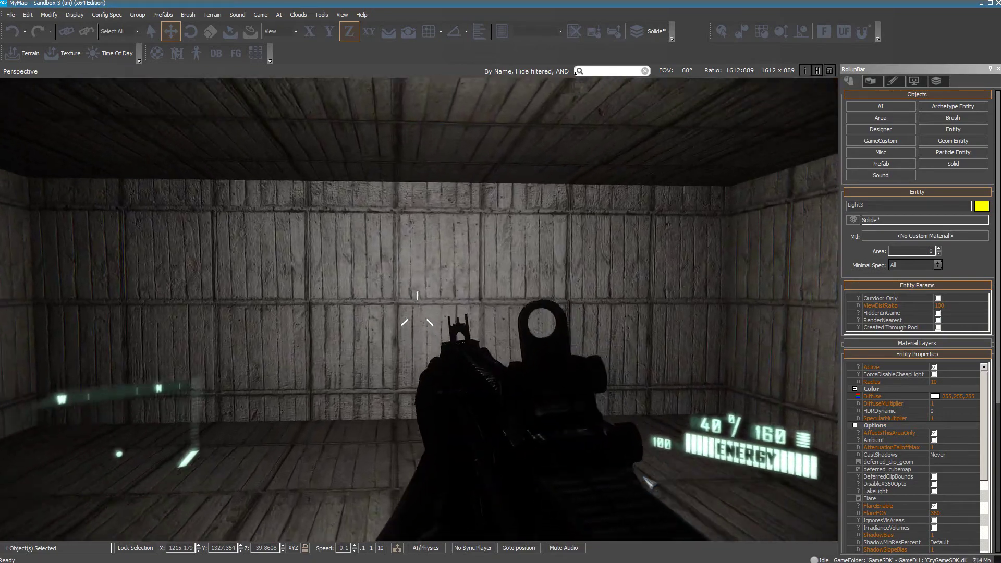
key("w")
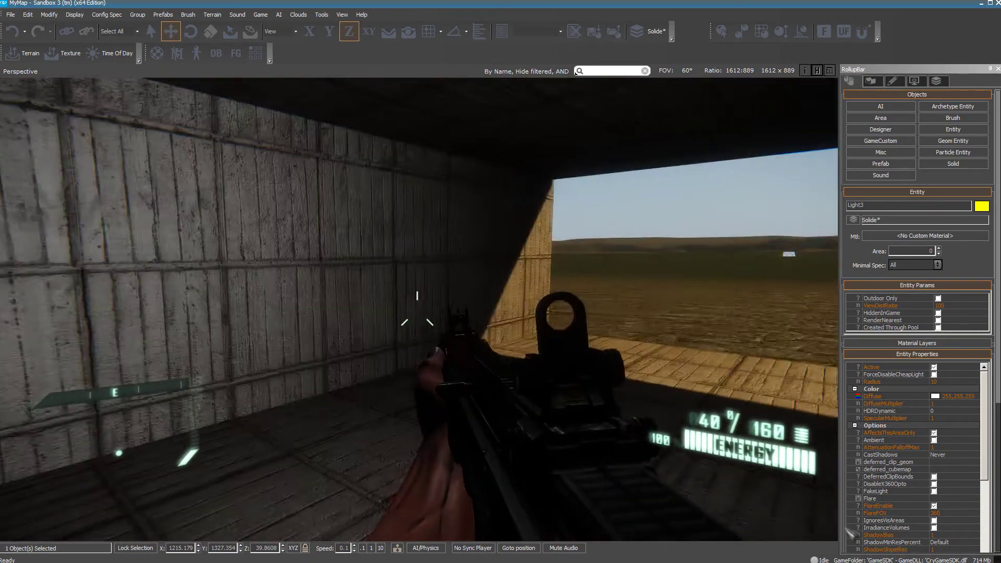
key("w")
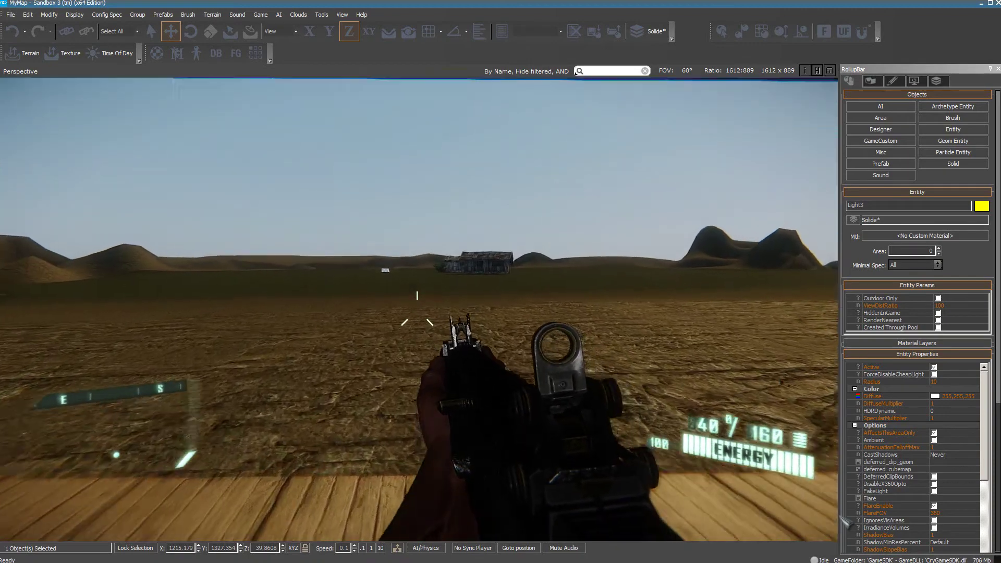
key("Escape")
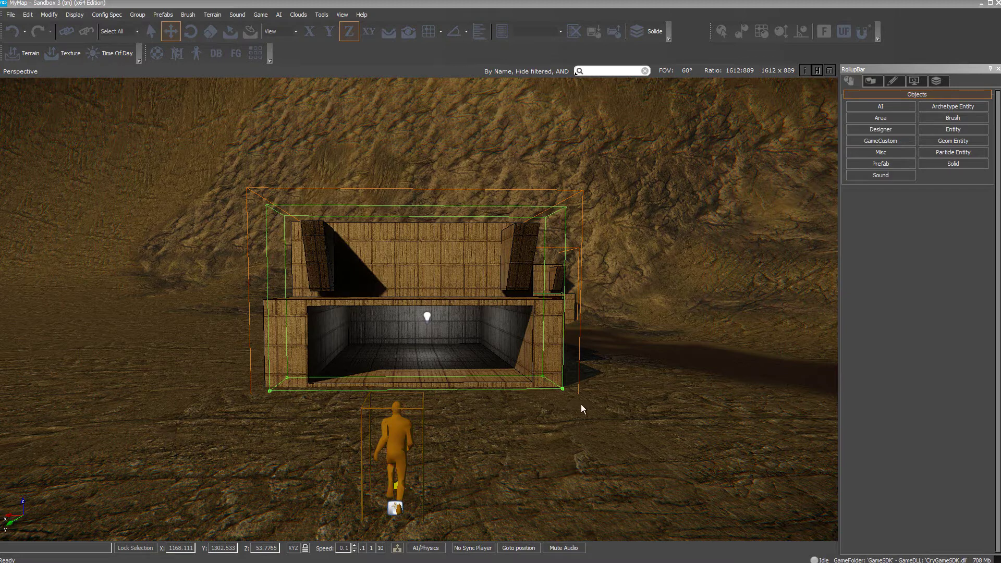
Examine the second bunker with the blue and red lights against the hillside, and compare it with the newly lit bunker
right_click_drag(581, 404, 583, 404)
key("w")
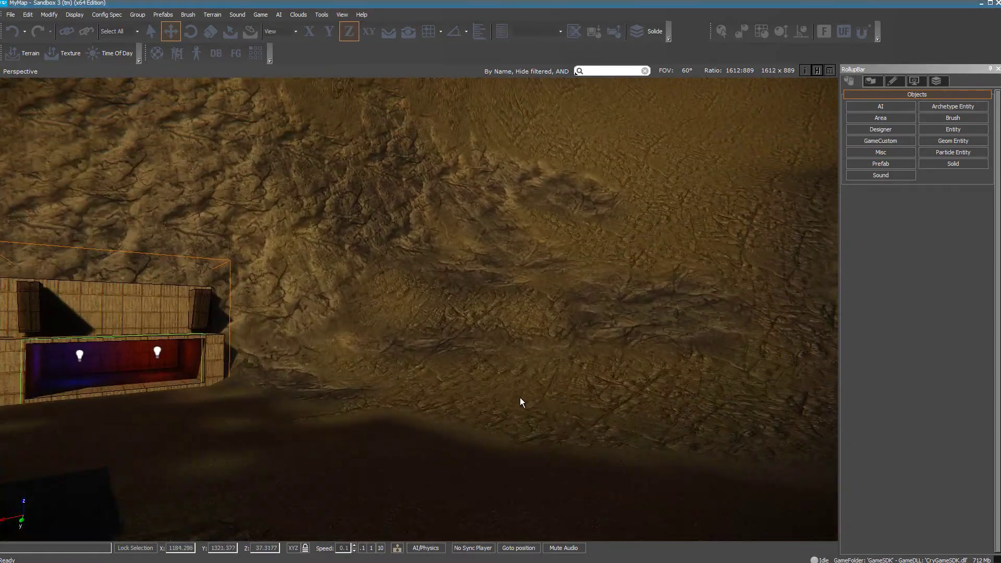
right_click_drag(520, 399, 518, 396)
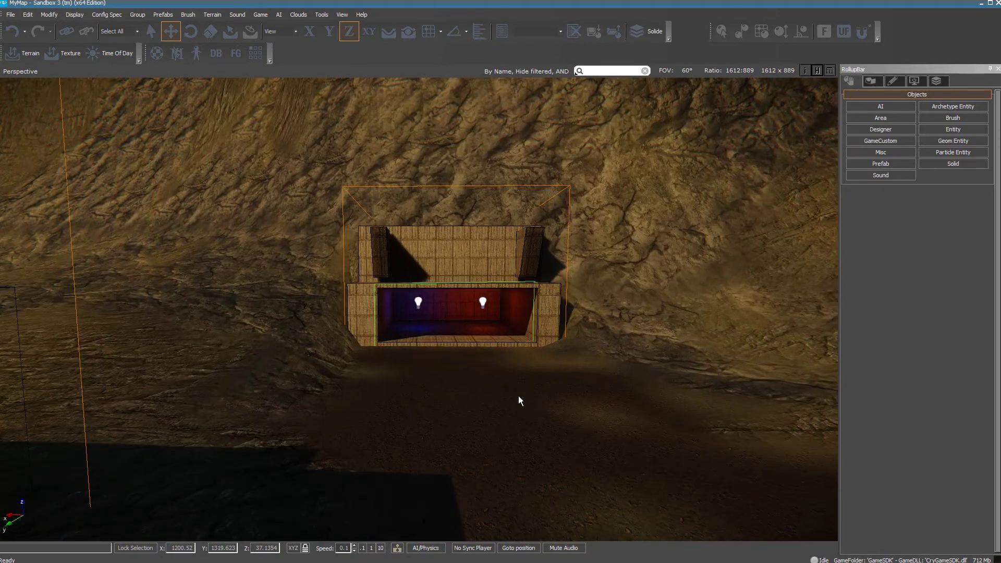
key("a")
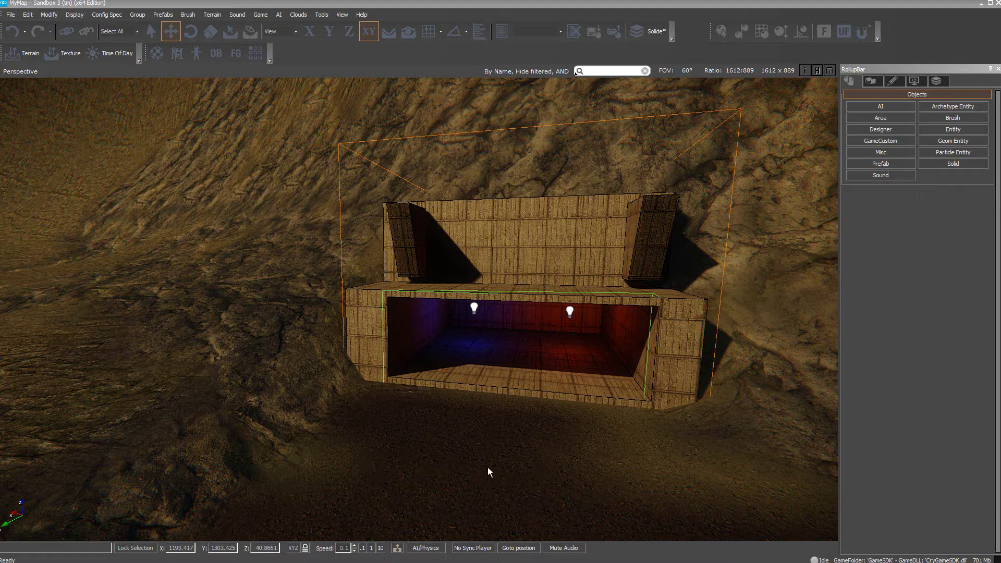
right_click_drag(488, 467, 488, 467)
scroll(477, 478, "down", 4)
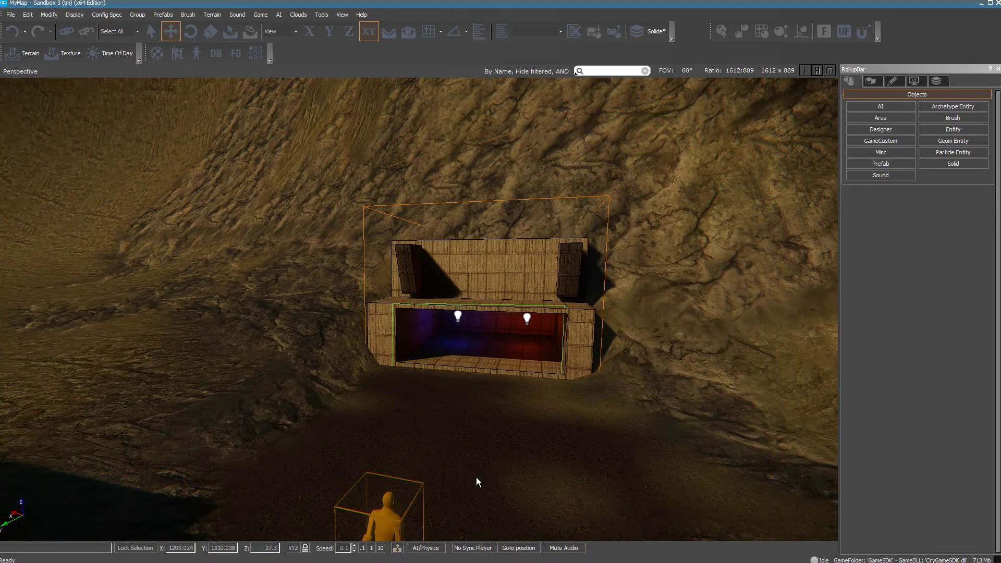
scroll(477, 477, "down", 8)
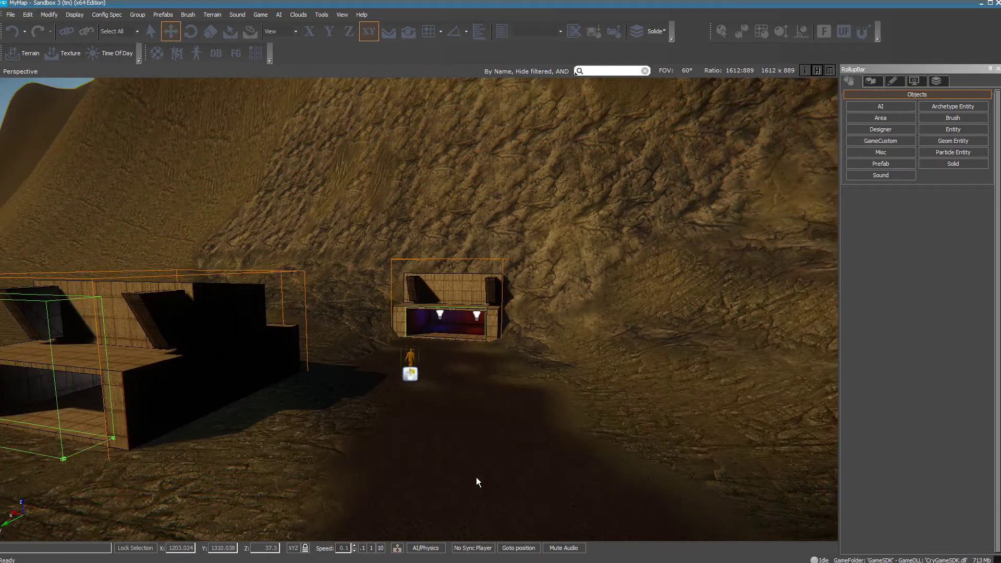
scroll(476, 482, "down", 5)
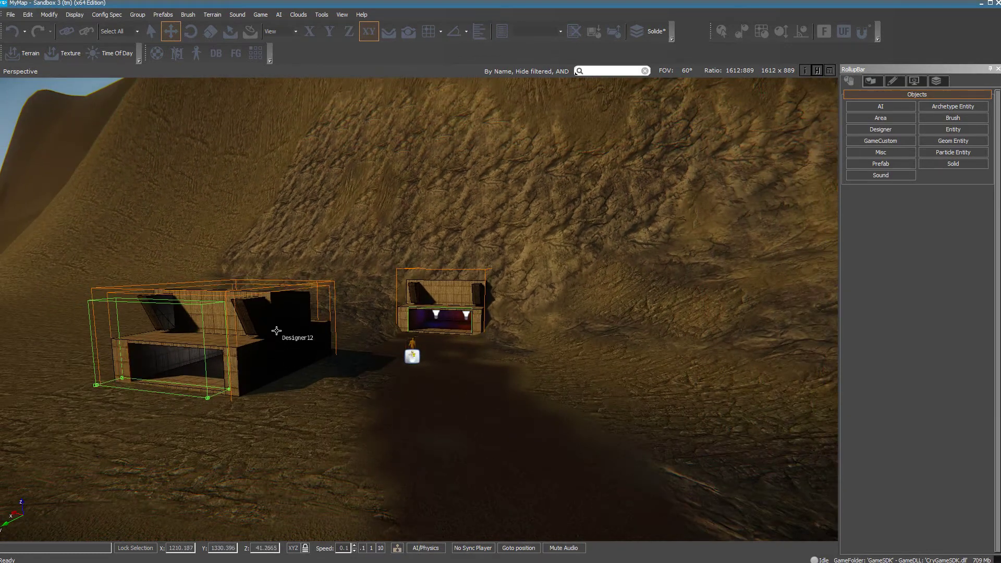
left_click(277, 379)
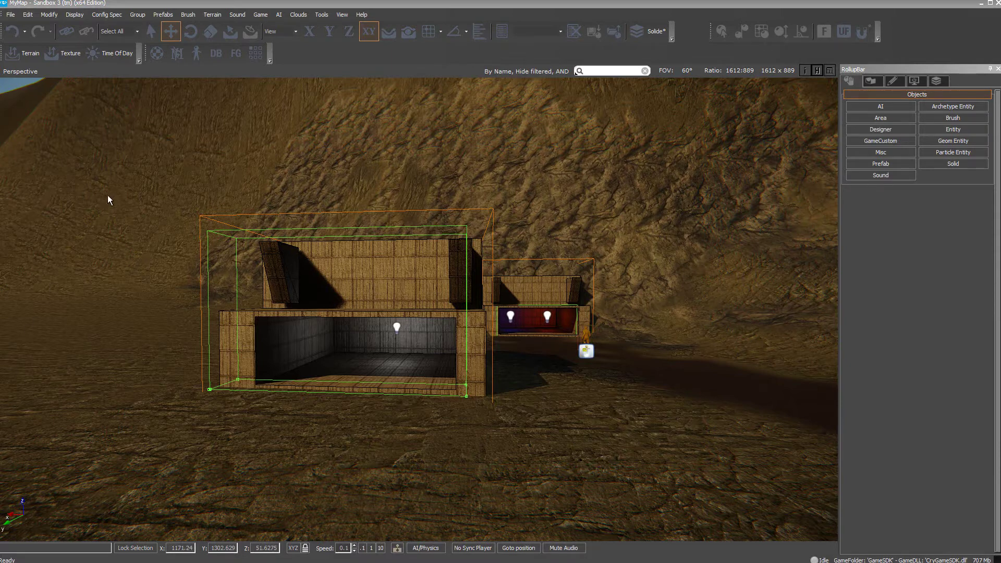
Open the database's Prefabs Library and switch it to the MyPrefab library
left_click(215, 52)
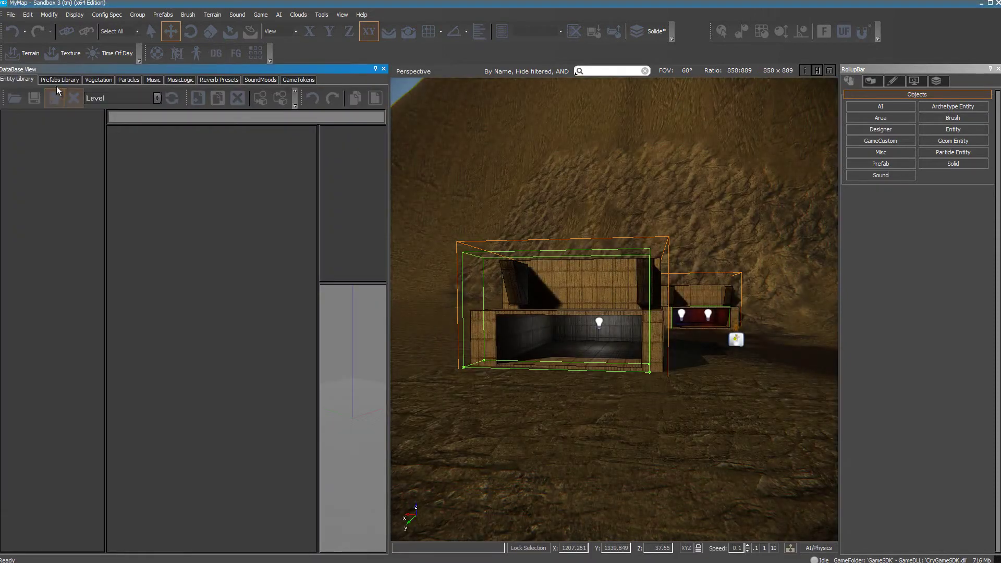
left_click(61, 83)
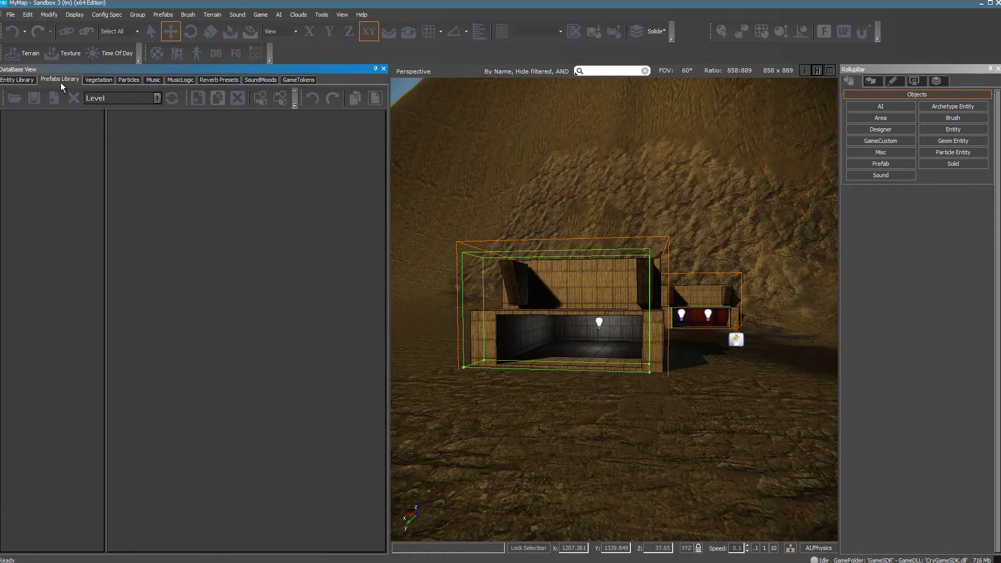
left_click(160, 98)
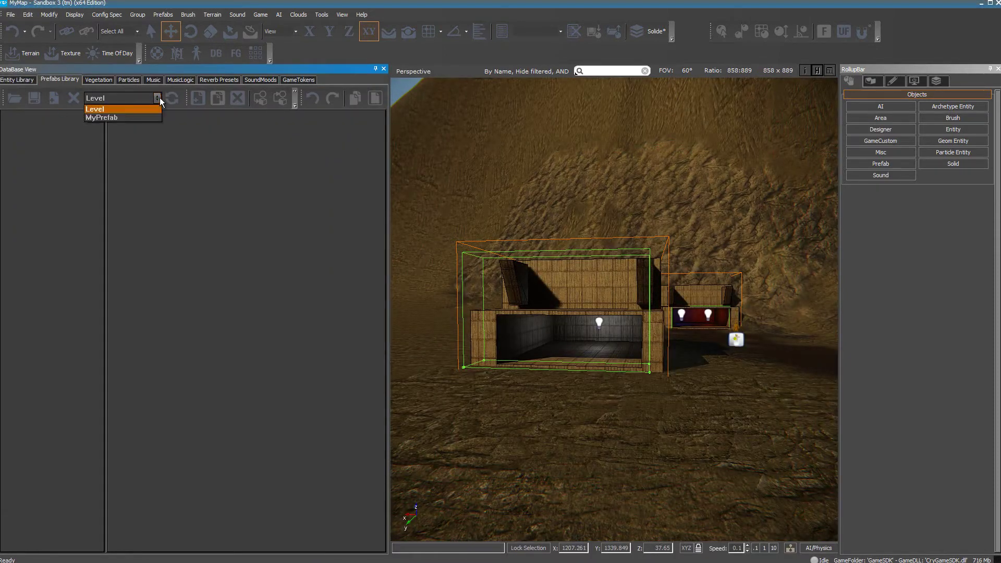
left_click(135, 118)
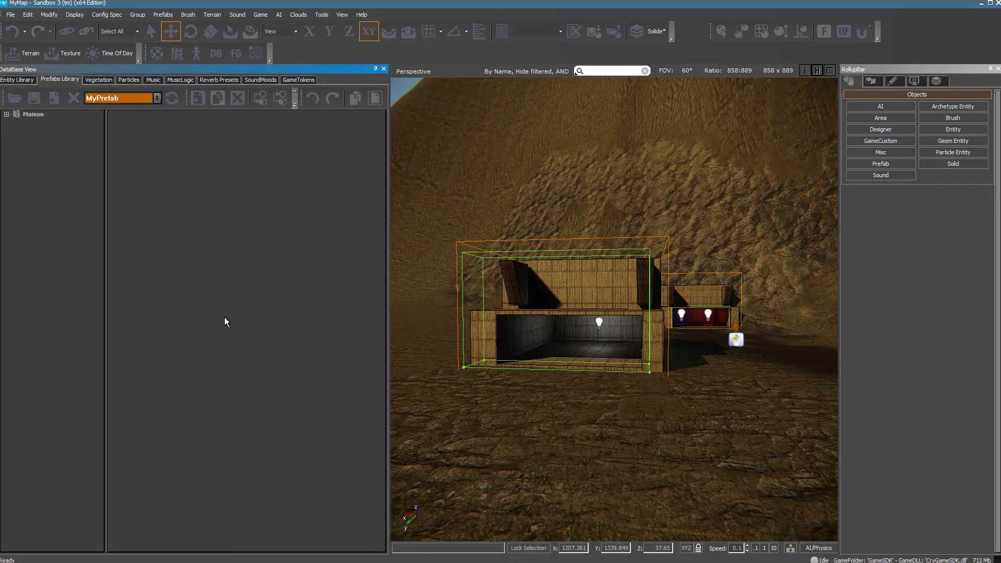
Make a prefab named Batiment in the group Maison from the bunker geometry, its VisArea, Portal and light
left_click(532, 311)
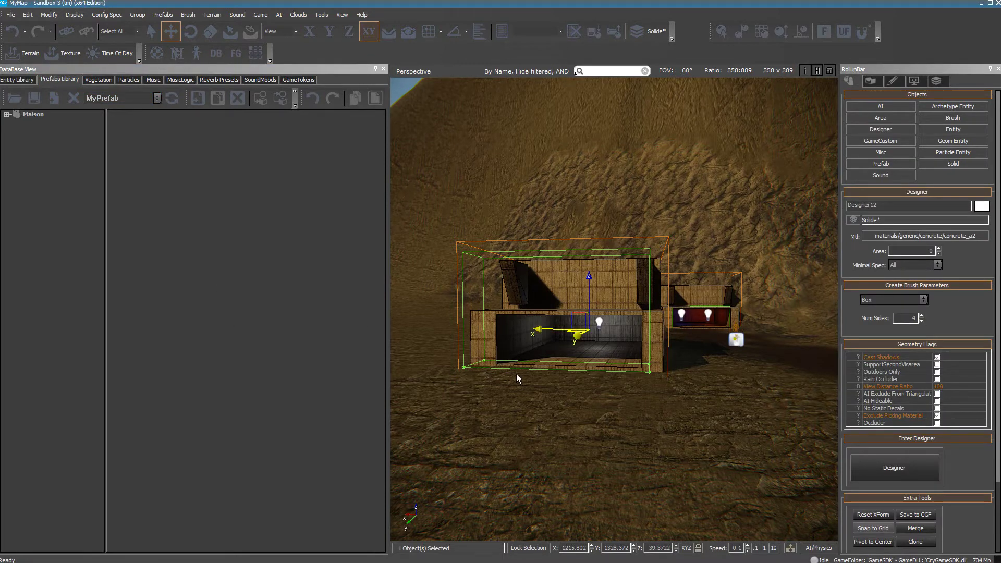
left_click(457, 342, "ctrl")
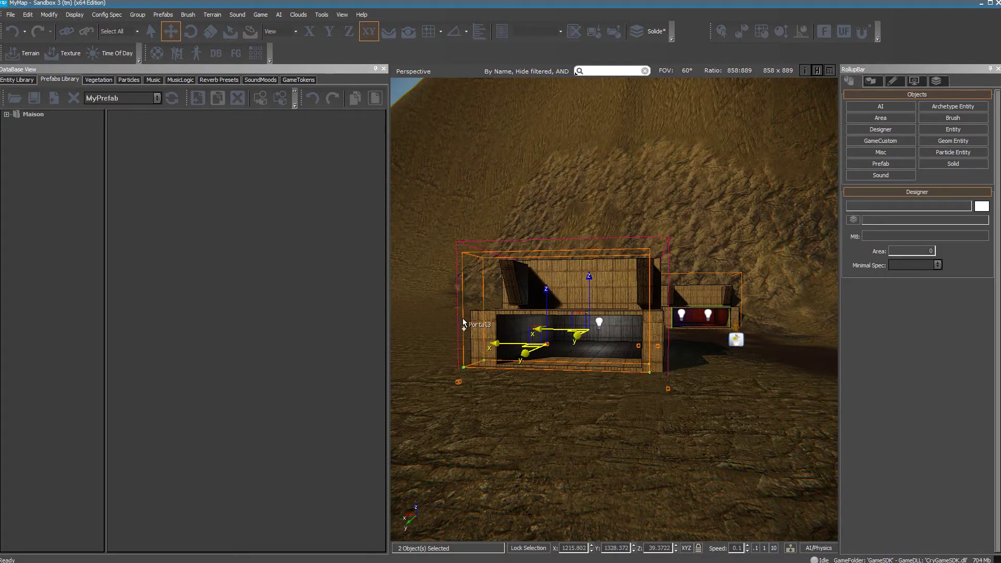
left_click(462, 321, "ctrl")
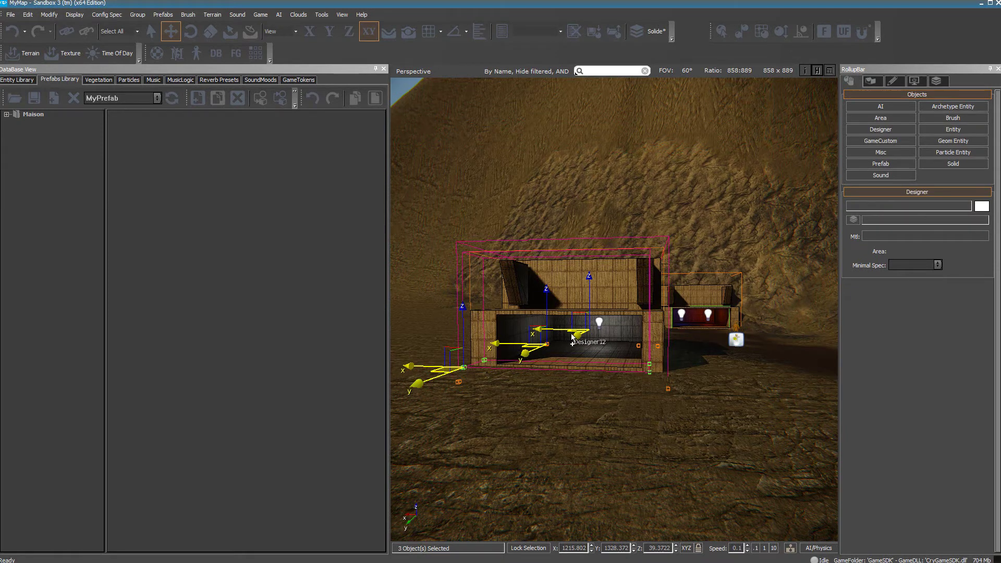
left_click(600, 324, "ctrl")
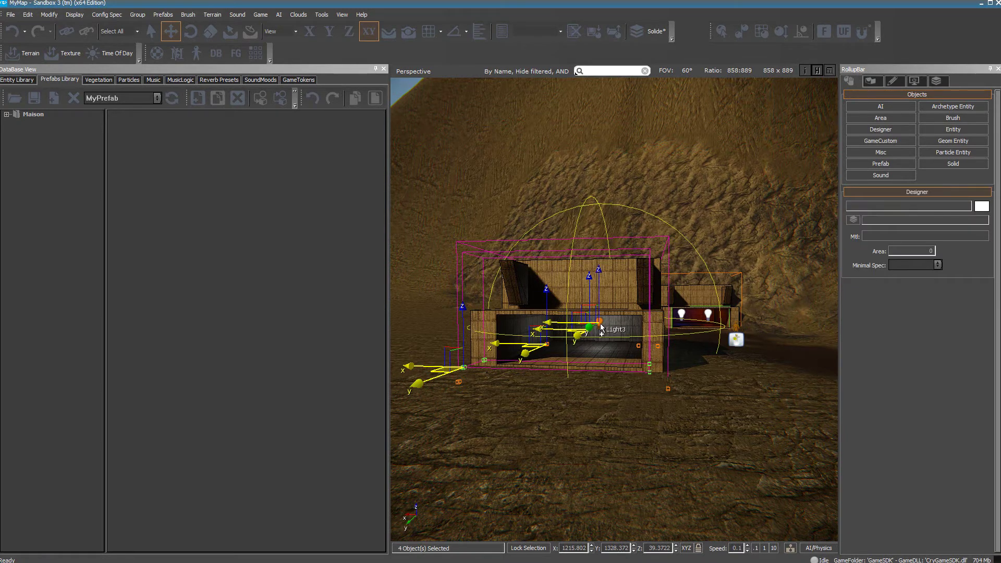
left_click(174, 15)
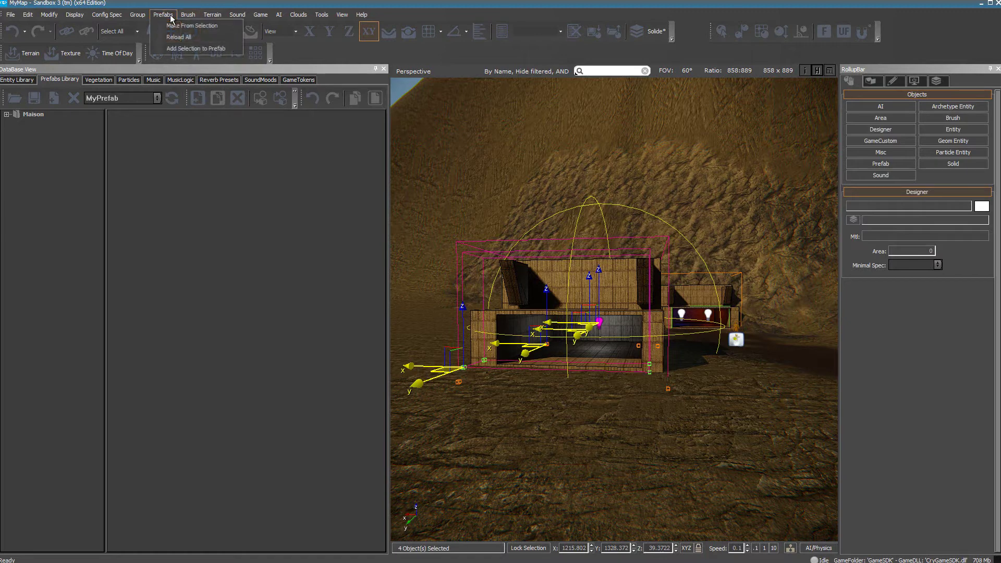
left_click(181, 26)
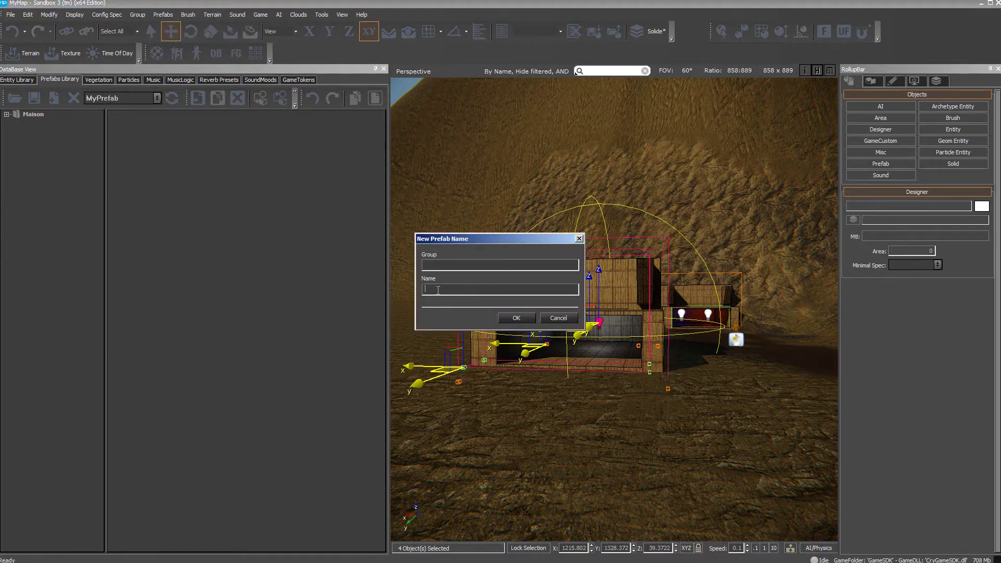
type("Batiment")
left_click(444, 264)
type("Maison")
left_click(512, 319)
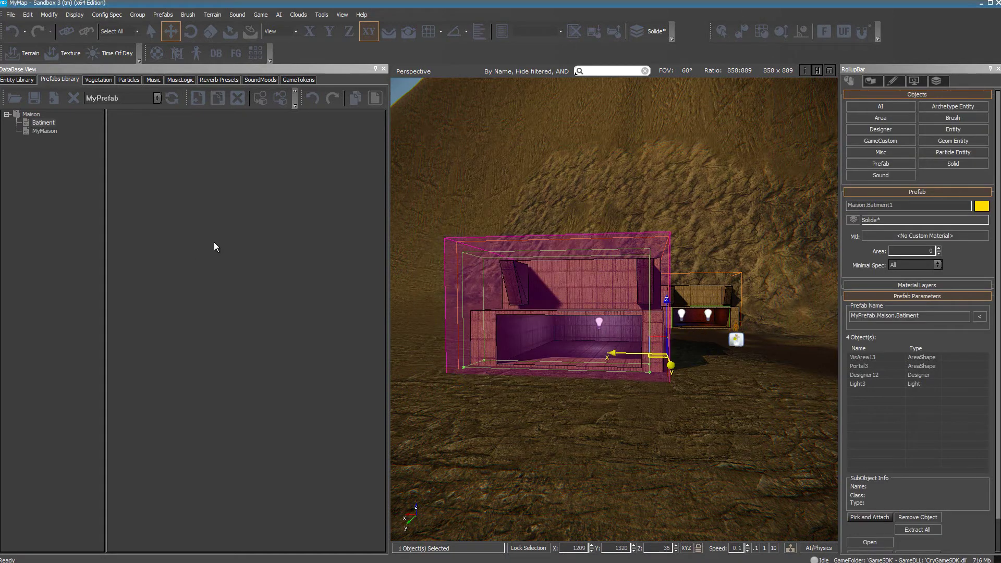
Close the prefab database and shift the Batiment prefab along the X axis to about 1213.46, keeping it selected
left_click(47, 124)
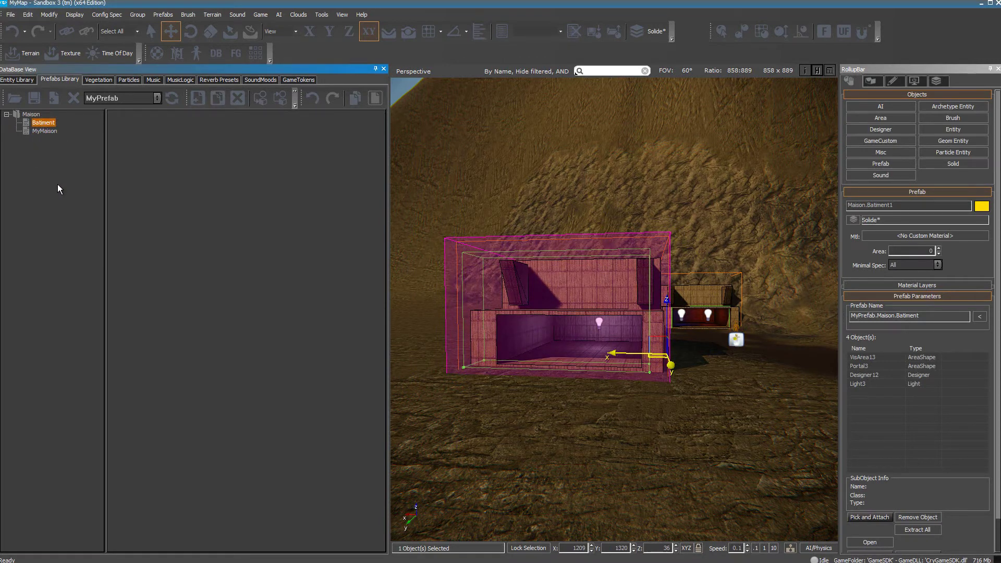
left_click(383, 69)
key("1")
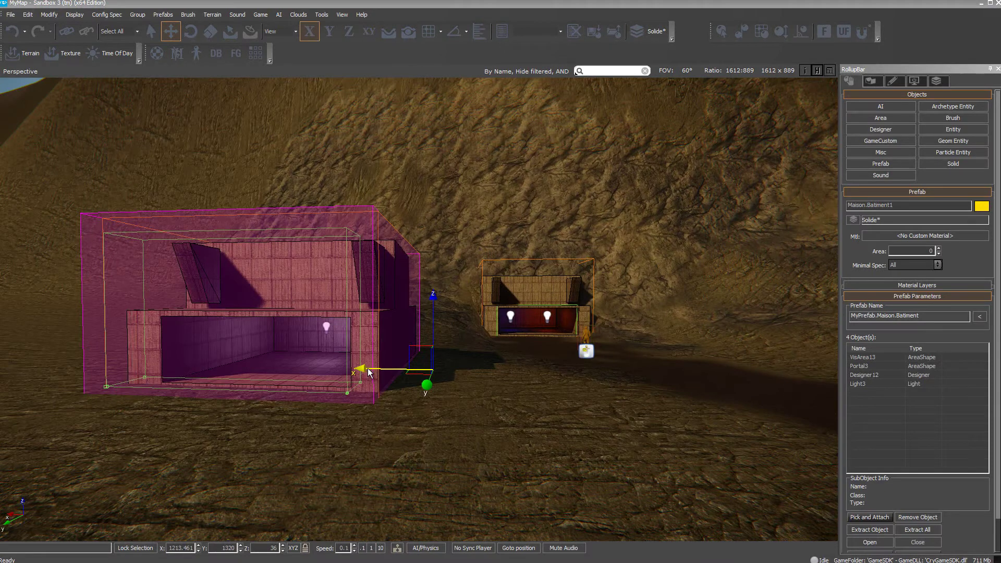
left_click(505, 411)
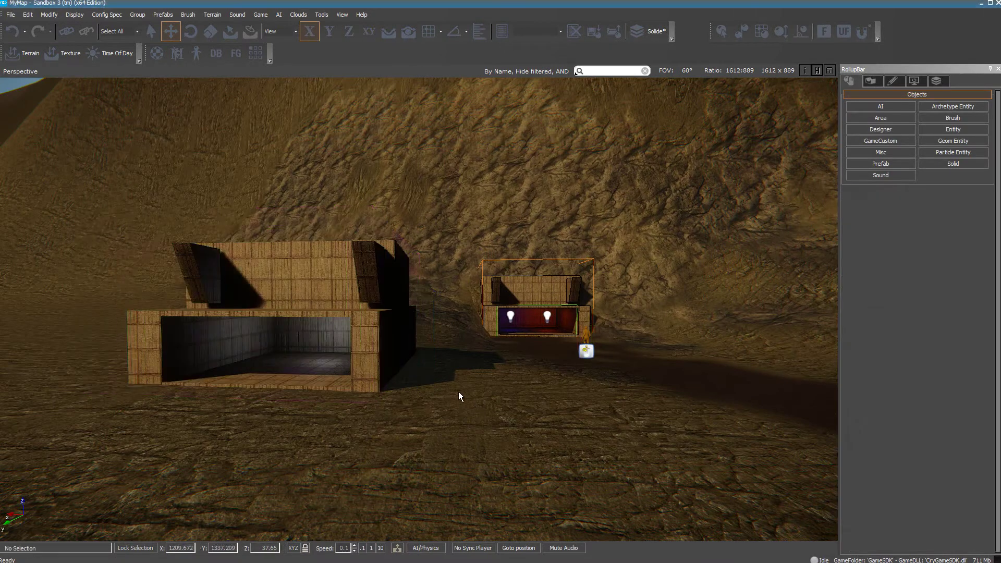
left_click(385, 347)
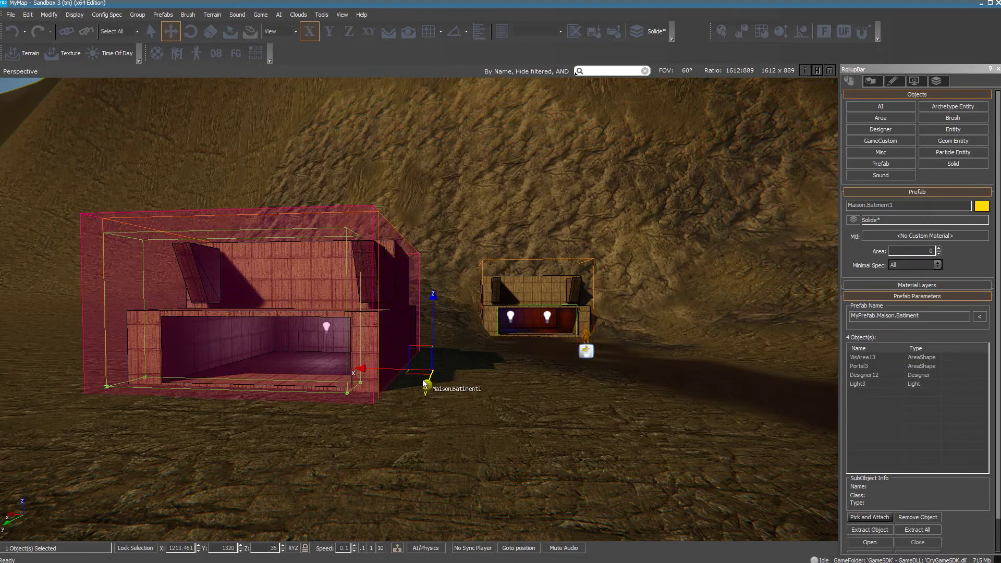
Move the Batiment prefab in the XY plane toward the hillside, to about X 1215.08, Y 1289.58
left_click_drag(414, 372, 428, 337)
right_click_drag(374, 457, 235, 441)
key("w")
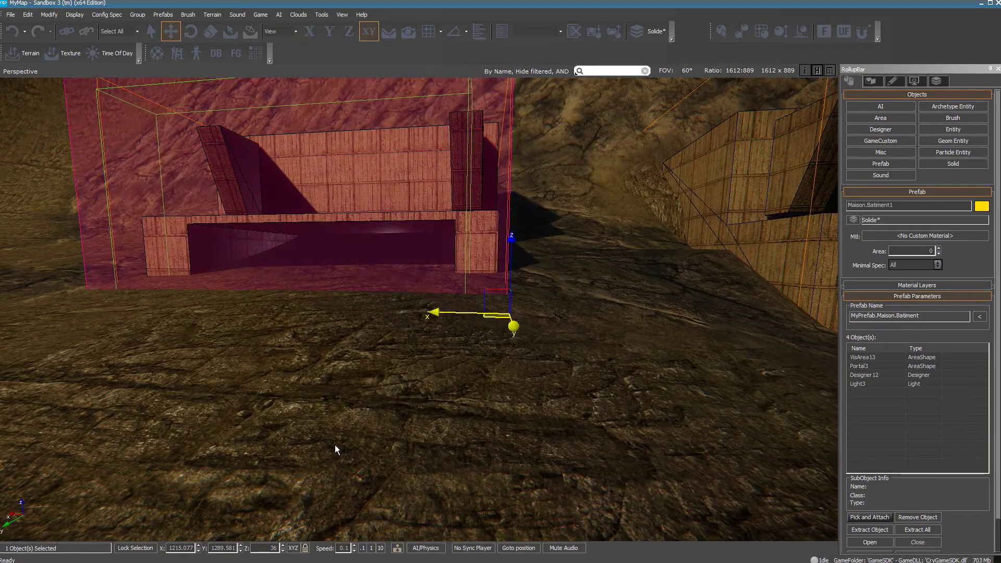
right_click_drag(482, 407, 483, 407)
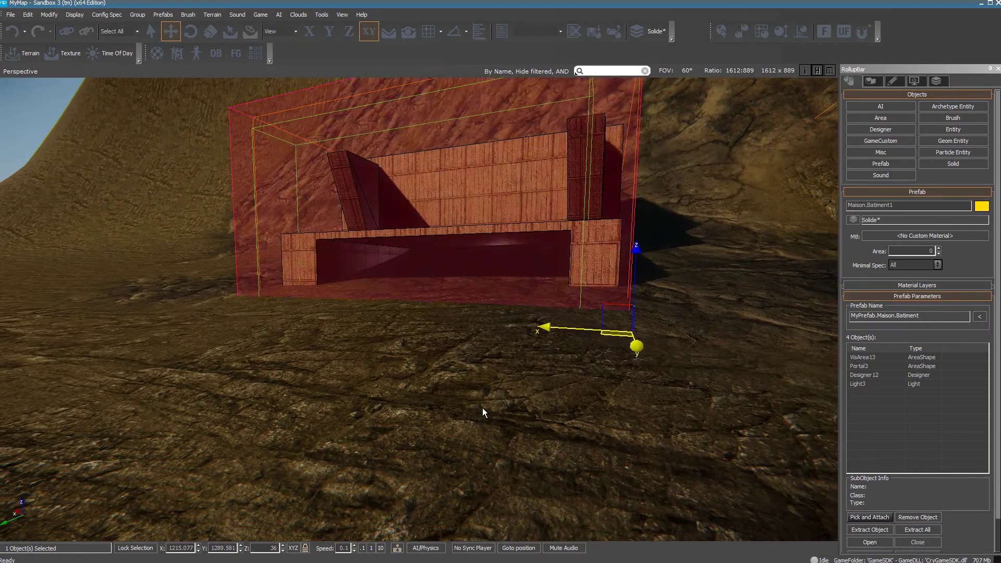
right_click_drag(339, 398, 340, 398)
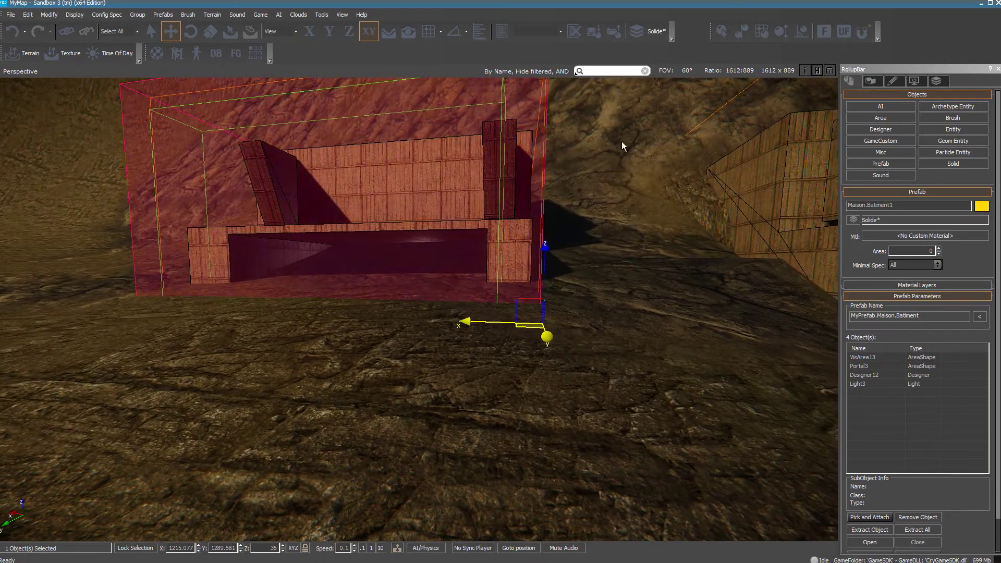
Cut holes in the terrain at the moved bunker's entrance and under its interior with the Make Hole brush
left_click(871, 82)
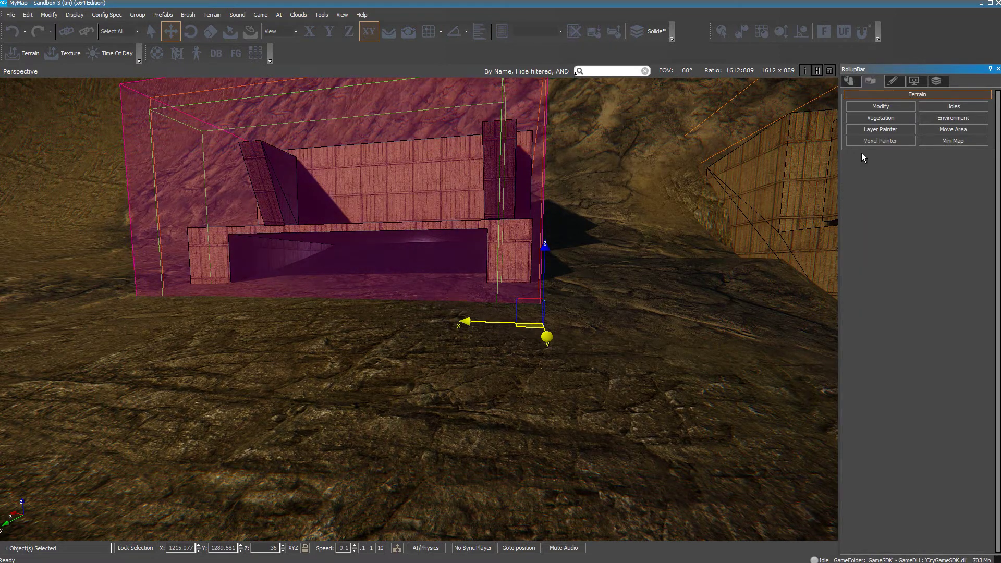
left_click(961, 108)
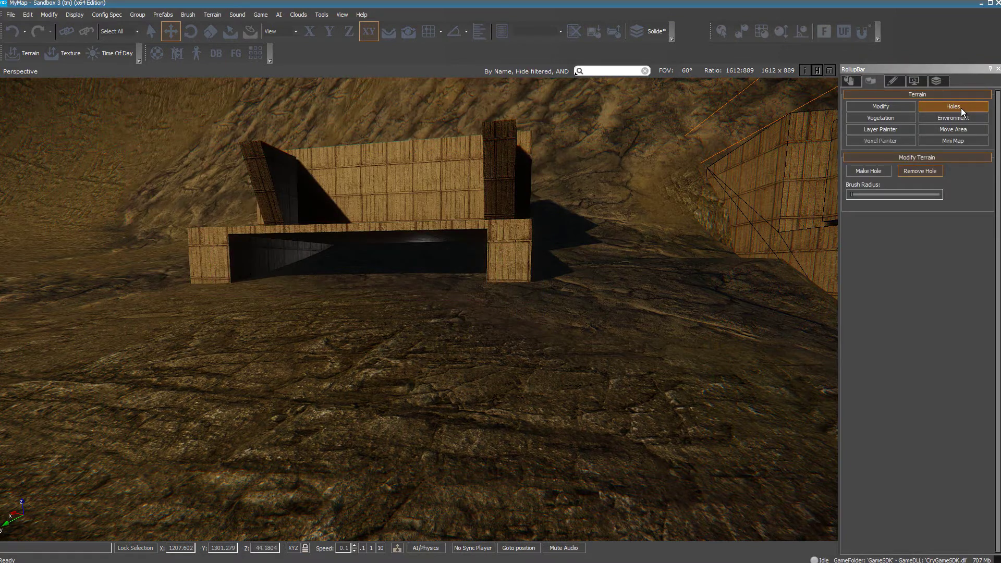
left_click(869, 174)
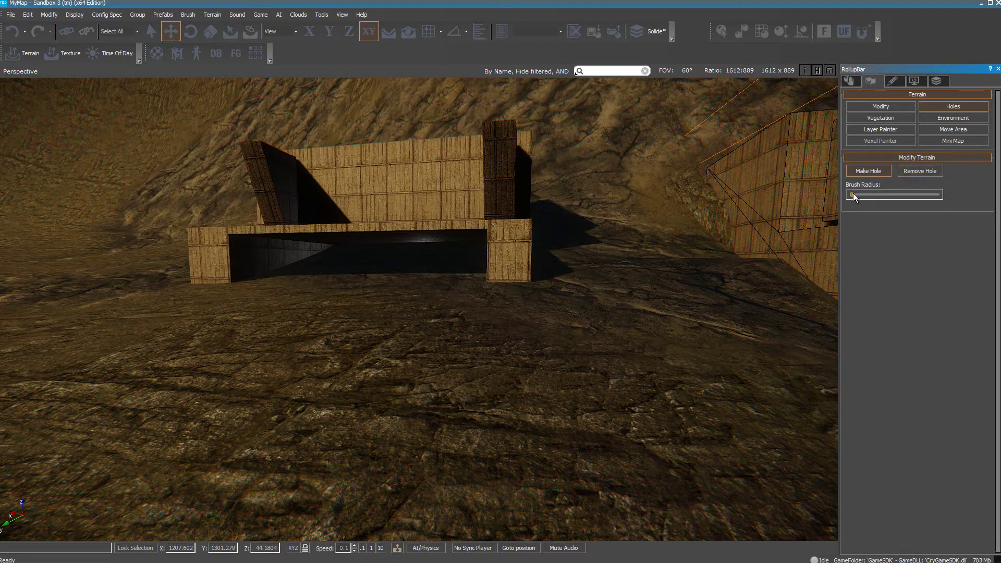
mouse_move(381, 287)
left_mouse_down()
mouse_move(430, 277)
mouse_move(406, 289)
mouse_move(355, 271)
mouse_move(336, 288)
mouse_move(290, 296)
mouse_move(294, 285)
mouse_move(273, 299)
mouse_move(318, 310)
mouse_move(412, 294)
mouse_move(469, 308)
mouse_move(472, 260)
mouse_move(321, 256)
mouse_move(232, 300)
left_mouse_up()
left_click(457, 257)
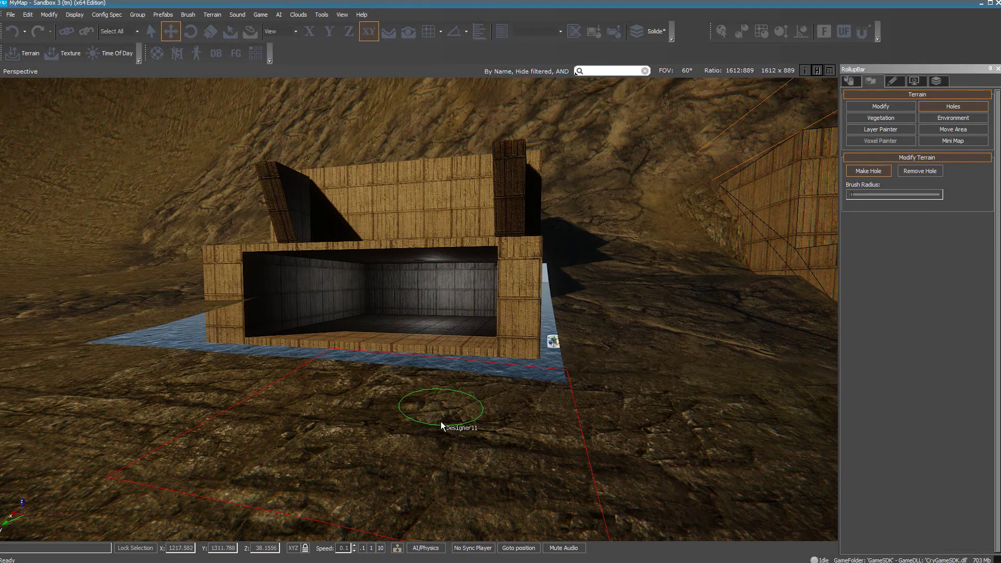
Fill in the excess terrain holes in front of and beside the moved bunker with Remove Hole
left_click(925, 171)
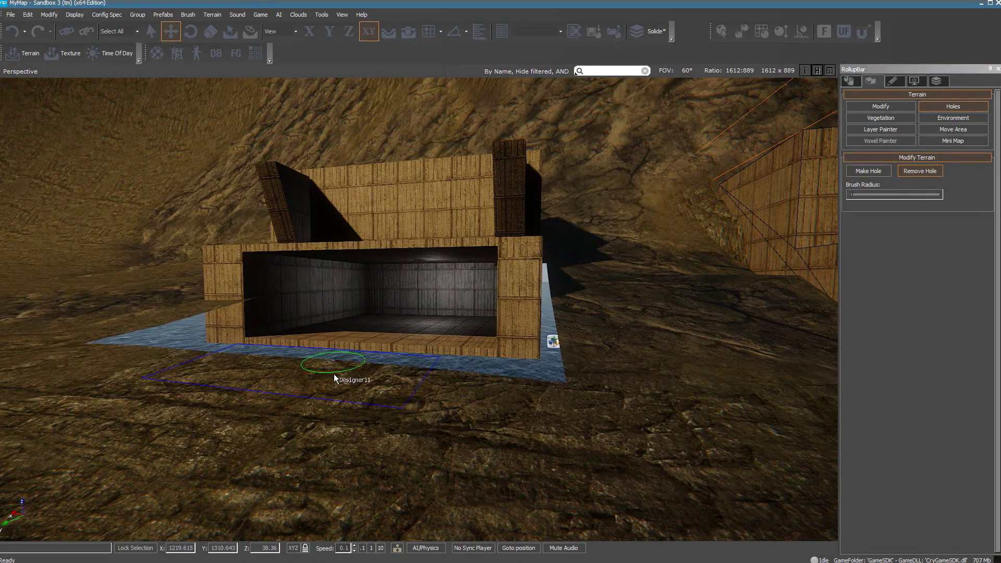
mouse_move(335, 380)
left_mouse_down()
mouse_move(409, 380)
mouse_move(208, 364)
mouse_move(214, 358)
mouse_move(171, 350)
mouse_move(183, 329)
left_mouse_up()
left_click(183, 330)
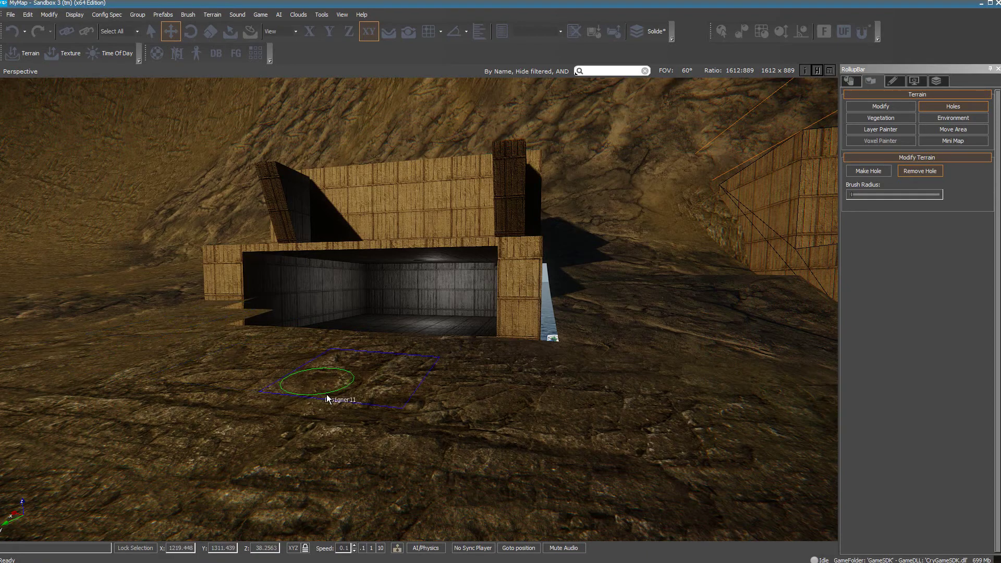
right_click_drag(322, 395, 320, 393)
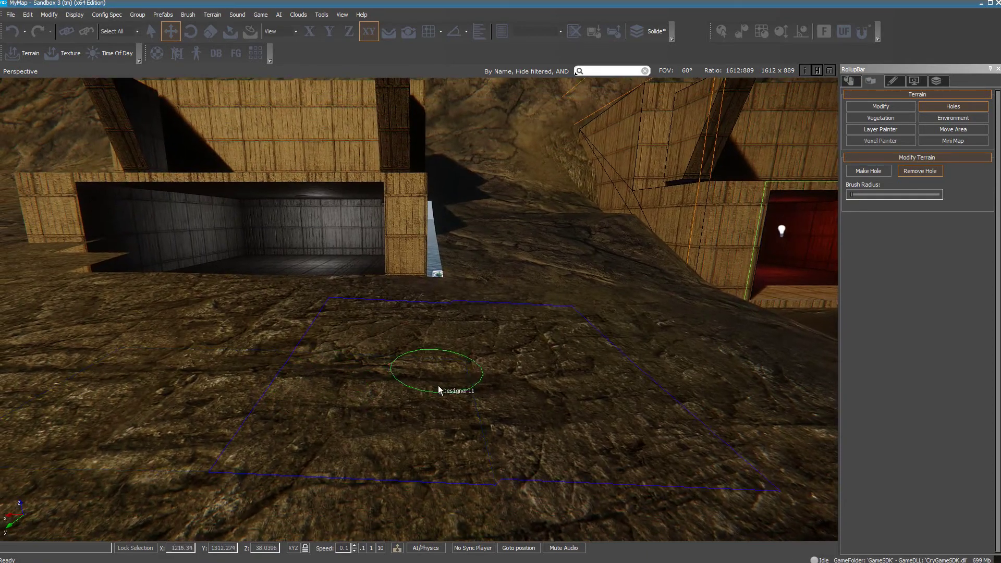
scroll(438, 385, "down", 6)
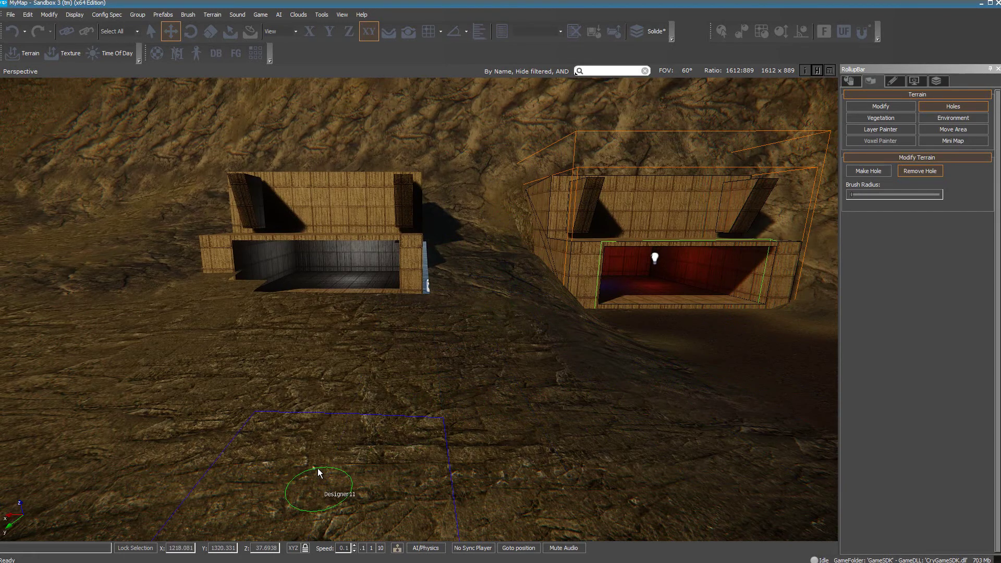
right_click_drag(379, 393, 380, 395)
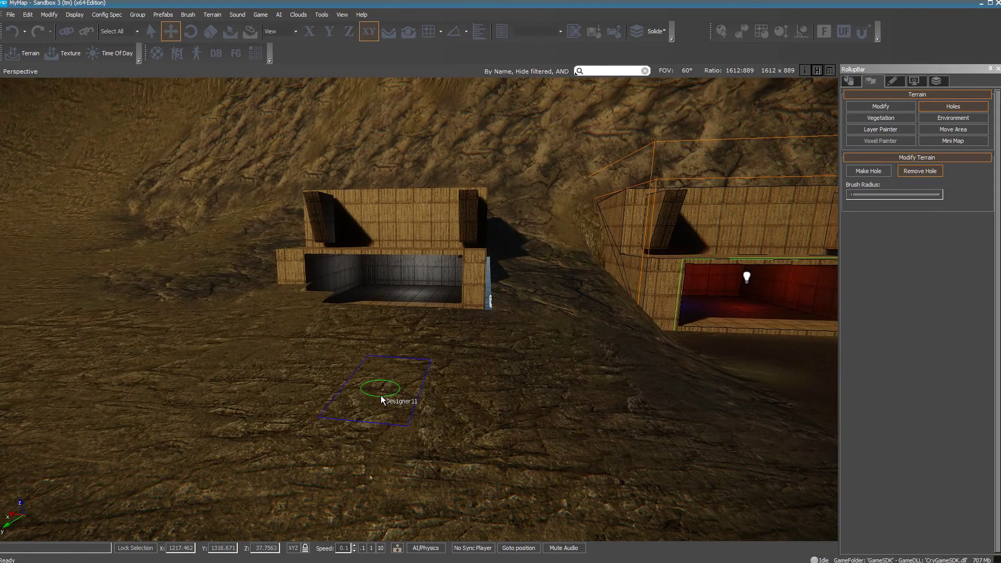